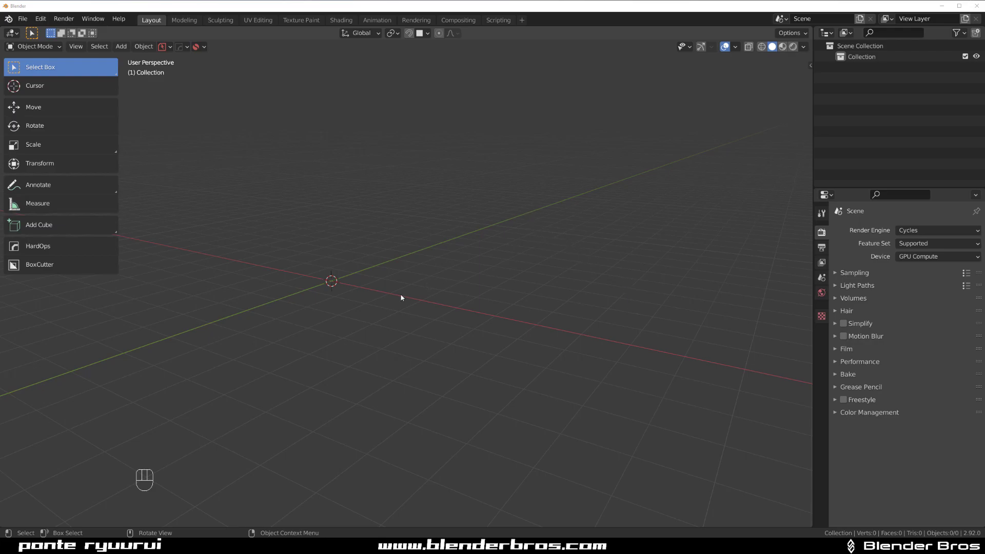
Delete the existing object and add a mesh cylinder at the world origin
{"action": "middle_click_drag", "start_coordinate": [410, 278], "coordinate": [429, 321]}
{"action": "key", "text": "x"}
{"action": "key", "text": "shift+a"}
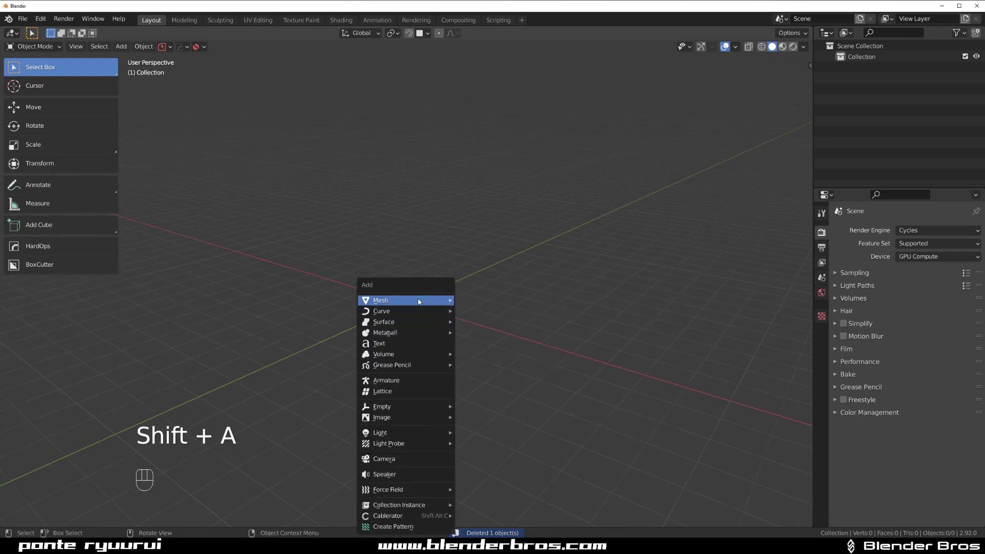
{"action": "mouse_move", "coordinate": [430, 300]}
{"action": "left_click", "coordinate": [482, 379]}
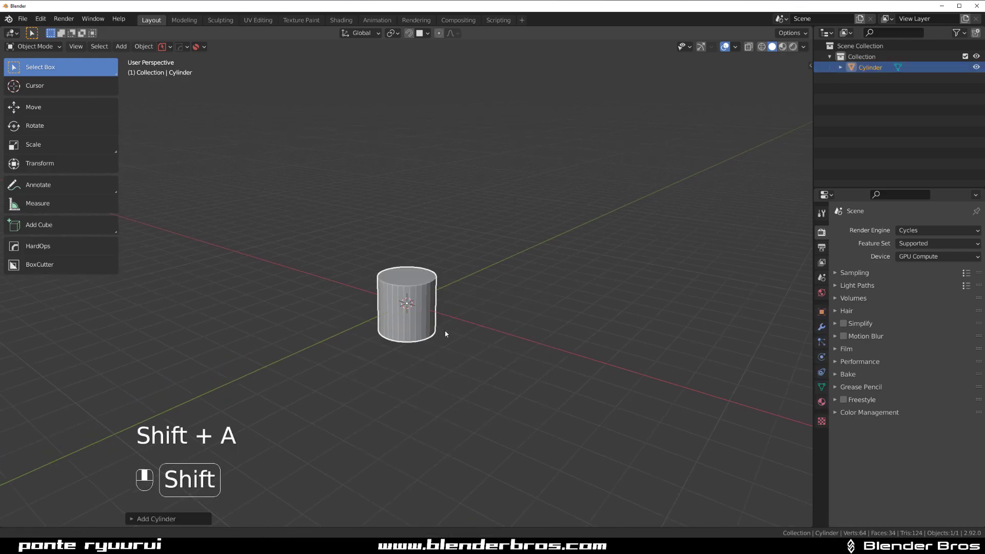
Move the cylinder up and away from the world origin and rotate it freely to an arbitrary tilt
{"action": "key", "text": "g"}
{"action": "left_click", "coordinate": [581, 252]}
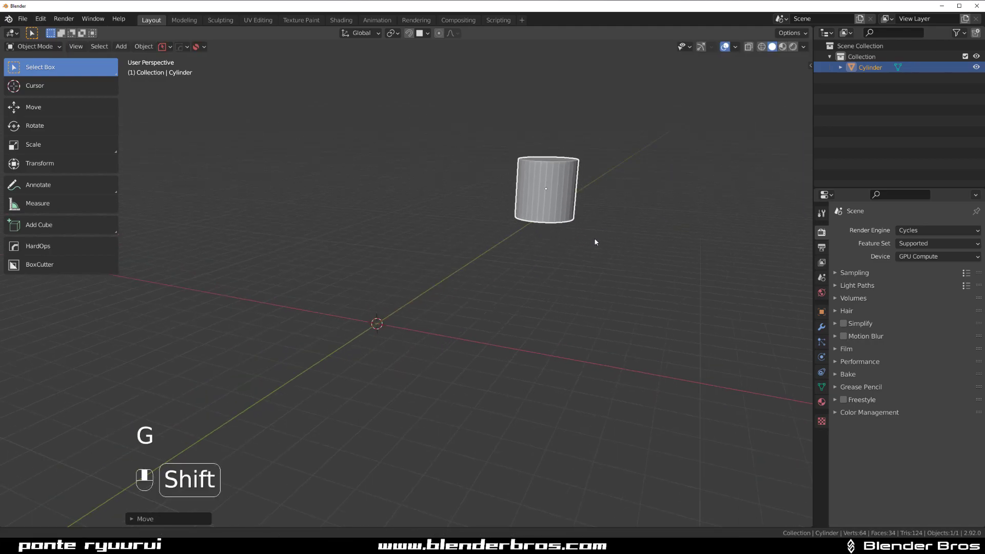
{"action": "middle_click_drag", "start_coordinate": [581, 252], "coordinate": [565, 270], "text": "shift"}
{"action": "key", "text": "r"}
{"action": "key", "text": "r"}
{"action": "key", "text": "r"}
{"action": "left_click", "coordinate": [685, 243]}
{"action": "middle_click_drag", "start_coordinate": [538, 243], "coordinate": [547, 272]}
{"action": "key", "text": "r"}
{"action": "key", "text": "r"}
{"action": "left_click", "coordinate": [587, 319]}
{"action": "middle_click_drag", "start_coordinate": [587, 319], "coordinate": [569, 297]}
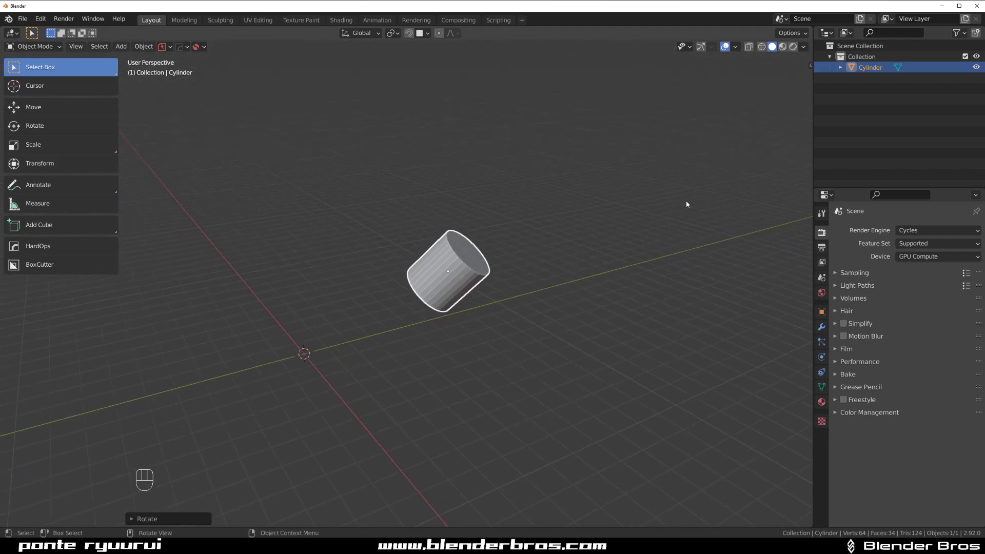
Check the tilted cylinder's location, rotation and scale values
{"action": "key", "text": "n"}
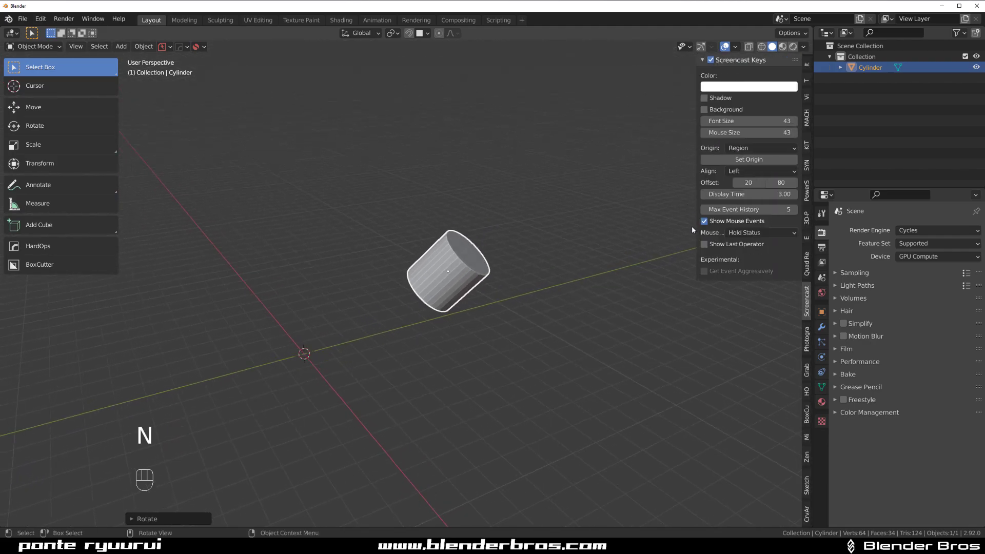
{"action": "left_click", "coordinate": [808, 67]}
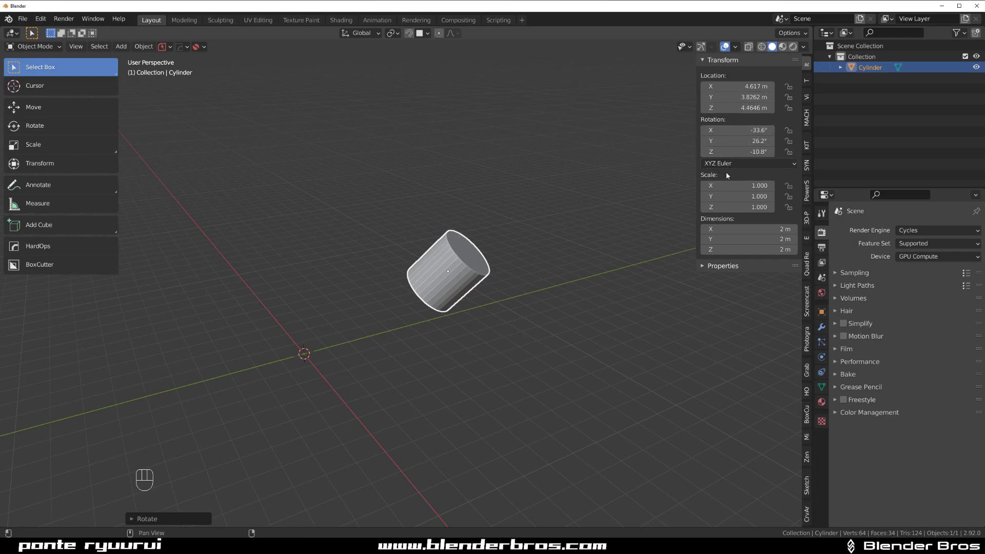
{"action": "middle_click_drag", "start_coordinate": [497, 273], "coordinate": [509, 239]}
{"action": "key", "text": "n"}
{"action": "middle_click_drag", "start_coordinate": [407, 378], "coordinate": [437, 352]}
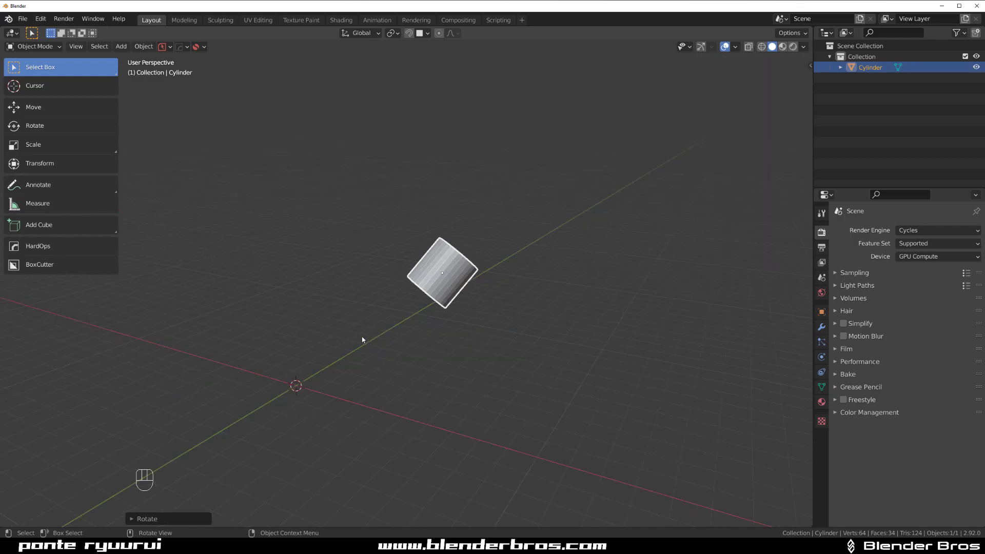
Add a mesh cube at the world origin and scale it down to a small size
{"action": "key", "text": "shift+a"}
{"action": "mouse_move", "coordinate": [343, 302]}
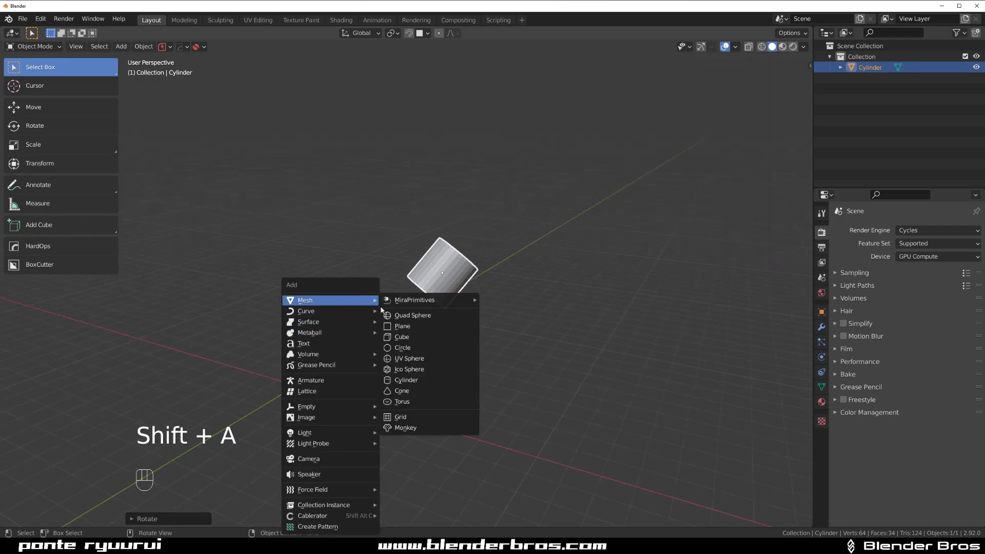
{"action": "left_click", "coordinate": [404, 337]}
{"action": "key", "text": "s"}
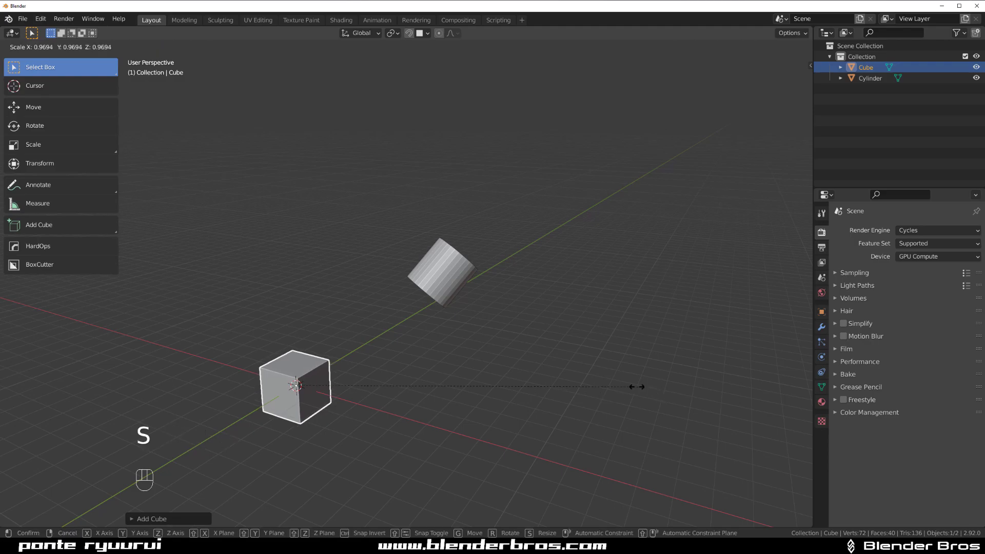
{"action": "left_click", "coordinate": [348, 386]}
Move the small cube close beside the cylinder, adjust its size and apply its object transform
{"action": "key", "text": "g"}
{"action": "left_click", "coordinate": [416, 285]}
{"action": "scroll", "coordinate": [435, 246], "scroll_direction": "up", "scroll_amount": 6}
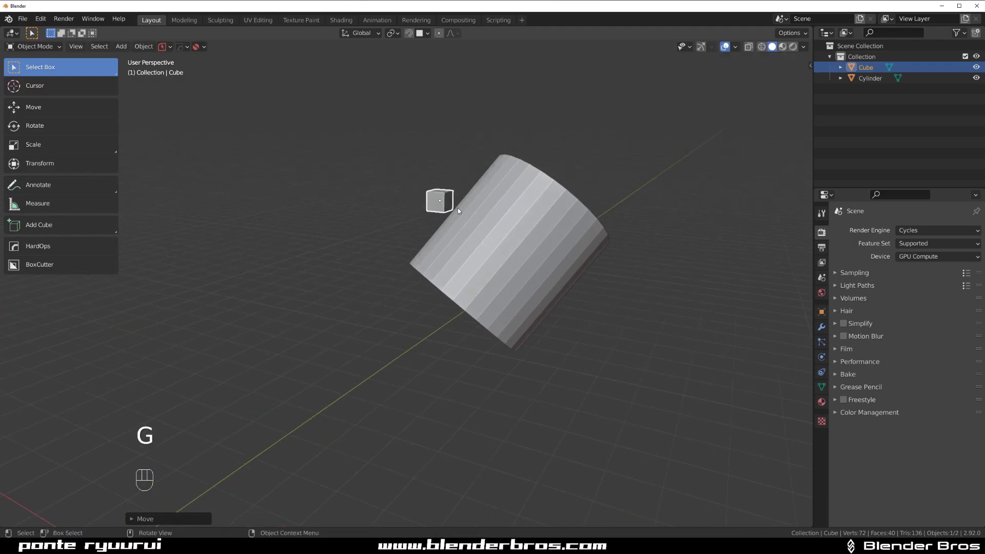
{"action": "middle_click_drag", "start_coordinate": [456, 211], "coordinate": [587, 292], "text": "shift"}
{"action": "key", "text": "ctrl+a"}
{"action": "left_click", "coordinate": [422, 296]}
{"action": "key", "text": "s"}
{"action": "left_click", "coordinate": [545, 295]}
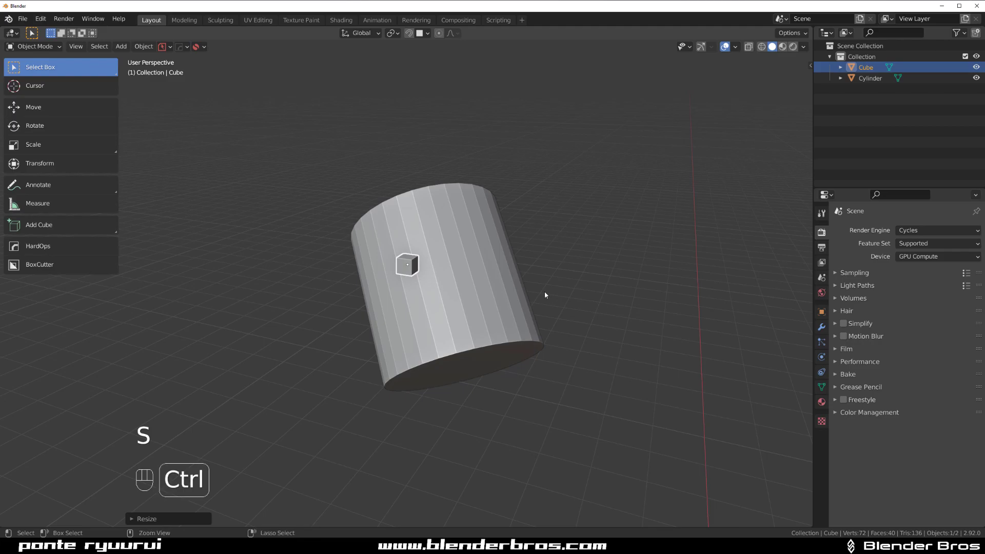
{"action": "key", "text": "ctrl+a"}
{"action": "left_click", "coordinate": [544, 290]}
Review the snapping options for the snap target element and for rotation alignment
{"action": "middle_click_drag", "start_coordinate": [543, 289], "coordinate": [320, 234]}
{"action": "middle_click_drag", "start_coordinate": [468, 252], "coordinate": [501, 318]}
{"action": "middle_click_drag", "start_coordinate": [502, 317], "coordinate": [451, 267]}
{"action": "scroll", "coordinate": [444, 266], "scroll_direction": "up", "scroll_amount": 1}
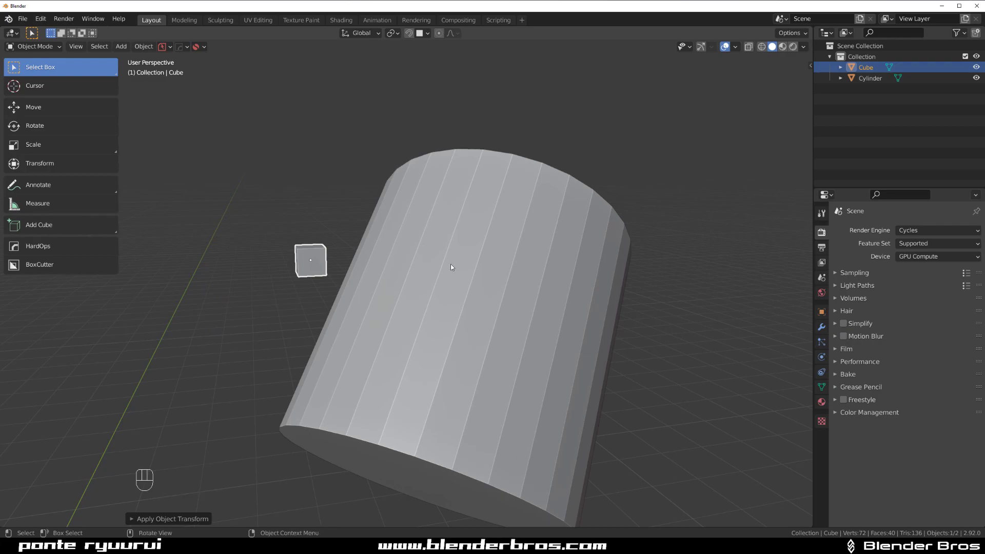
{"action": "left_click", "coordinate": [426, 34]}
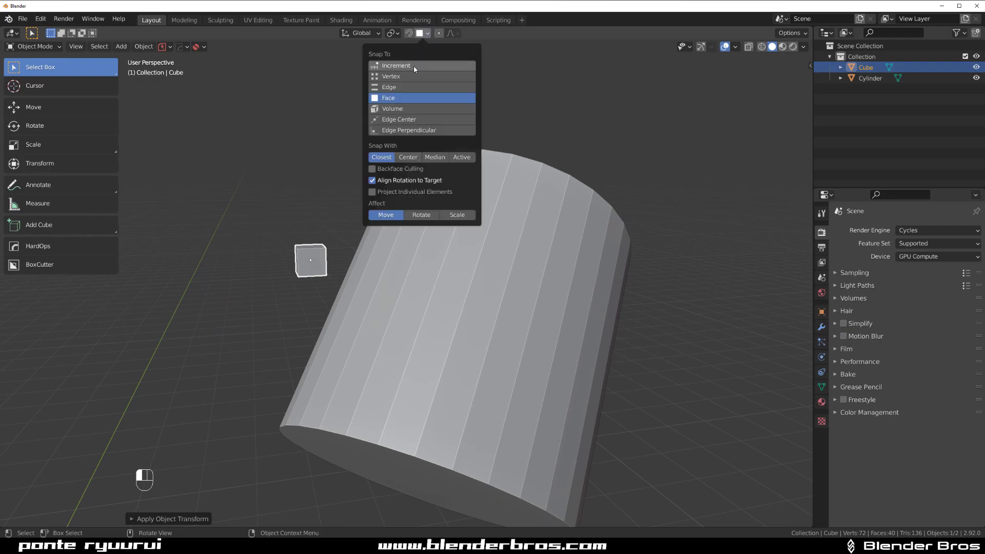
{"action": "left_click", "coordinate": [423, 34]}
{"action": "left_click", "coordinate": [422, 33]}
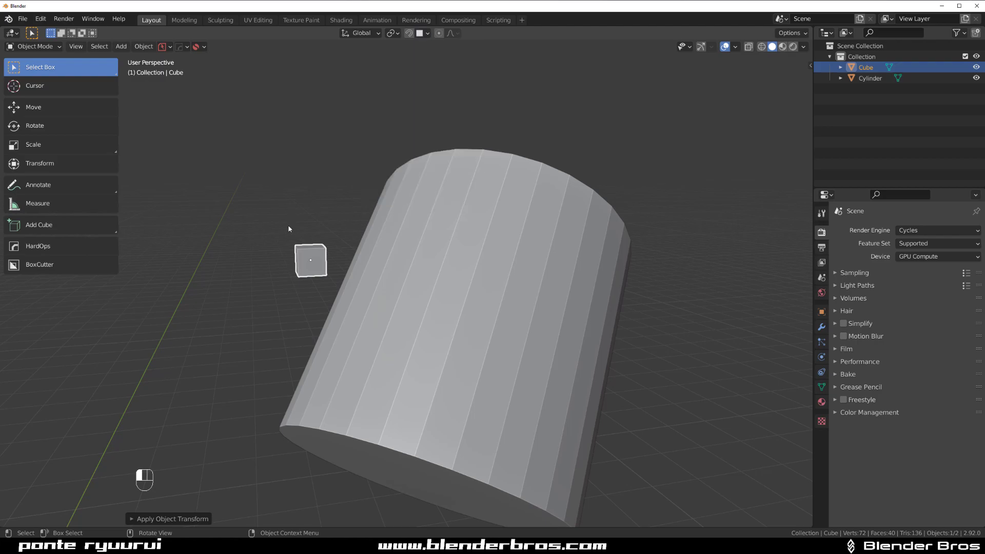
Snap the small cube onto a side face of the cylinder, aligned to that face's direction
{"action": "middle_click_drag", "start_coordinate": [392, 263], "coordinate": [440, 257]}
{"action": "left_click", "coordinate": [296, 257]}
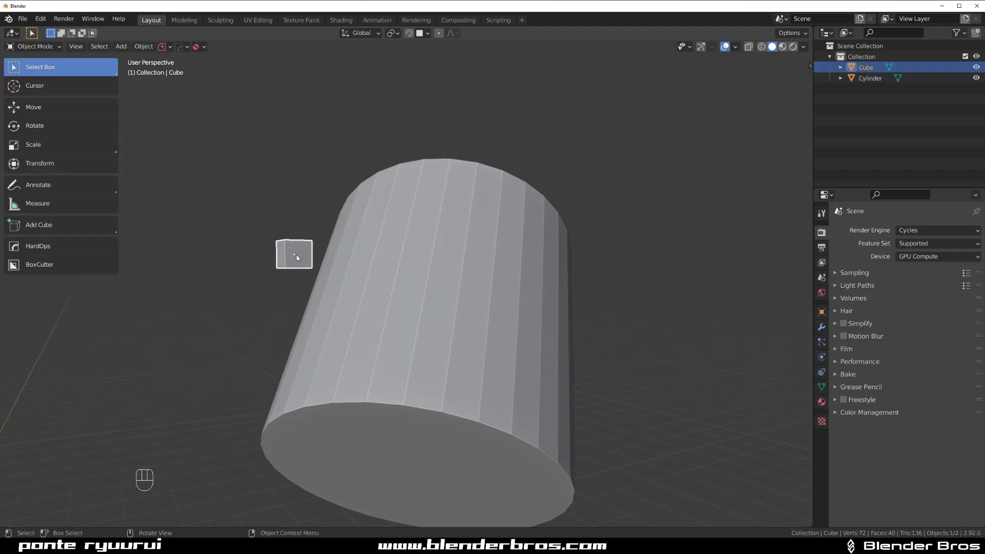
{"action": "key", "text": "g"}
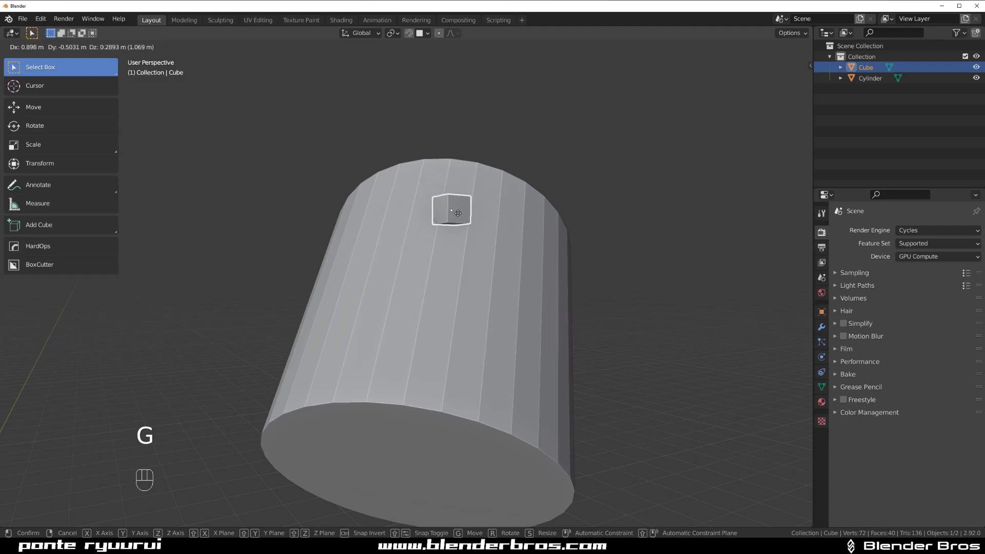
{"action": "key", "text": "ctrl"}
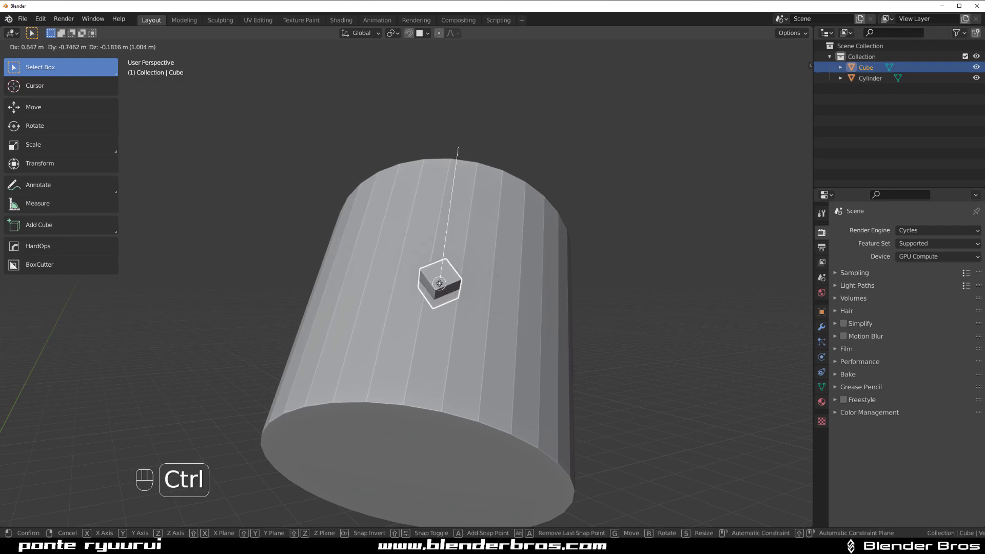
{"action": "left_click", "coordinate": [444, 283]}
Scale the snapped cube slightly smaller and apply its object transform
{"action": "middle_click_drag", "start_coordinate": [444, 283], "coordinate": [564, 323]}
{"action": "key", "text": "s"}
{"action": "left_click", "coordinate": [478, 306]}
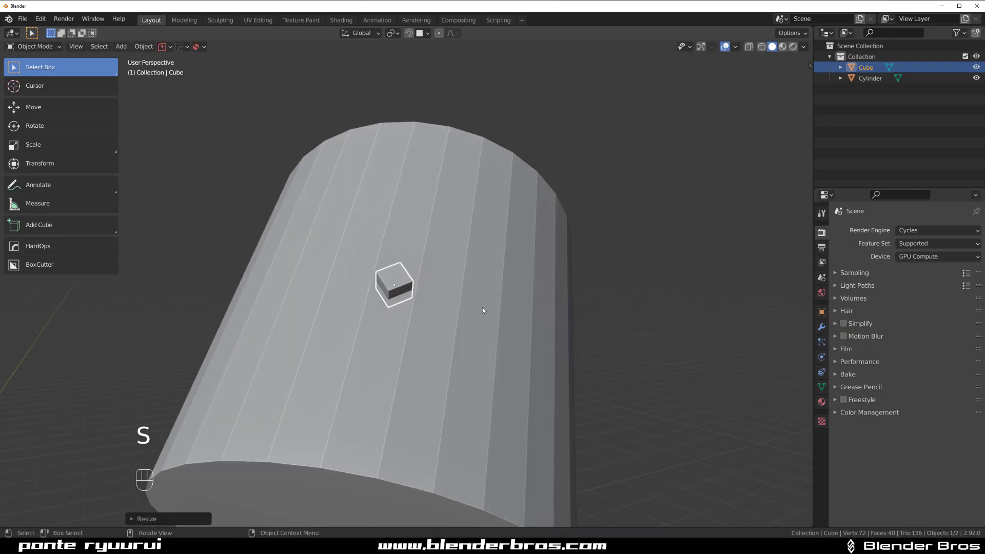
{"action": "key", "text": "ctrl+a"}
{"action": "left_click", "coordinate": [446, 293]}
{"action": "scroll", "coordinate": [450, 309], "scroll_direction": "up", "scroll_amount": 4}
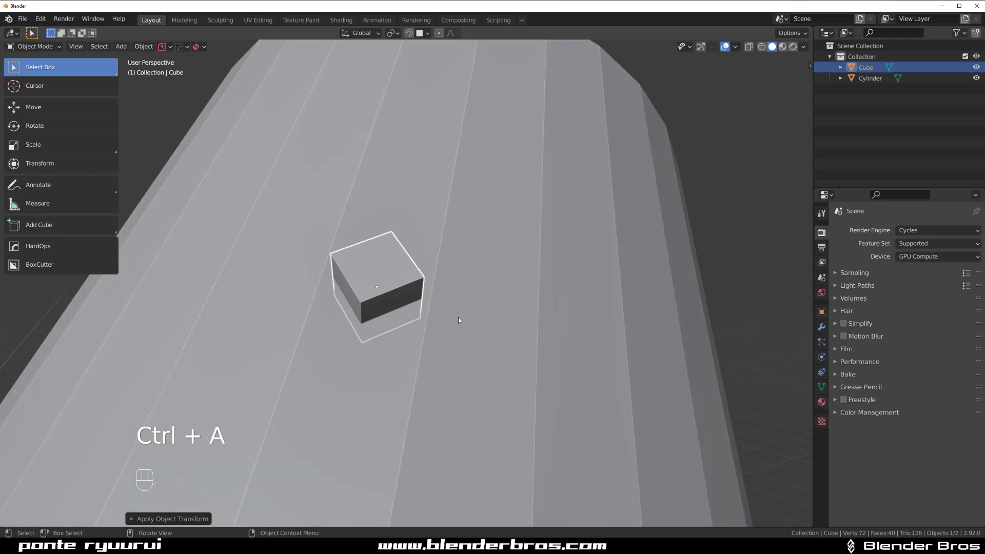
Select the cube with the cylinder as the active object and copy the cylinder's rotation to the cube
{"action": "scroll", "coordinate": [457, 318], "scroll_direction": "down", "scroll_amount": 4}
{"action": "mouse_move", "coordinate": [439, 309]}
{"action": "middle_mouse_down"}
{"action": "mouse_move", "coordinate": [381, 277]}
{"action": "mouse_move", "coordinate": [285, 318]}
{"action": "mouse_move", "coordinate": [312, 290]}
{"action": "mouse_move", "coordinate": [417, 291]}
{"action": "mouse_move", "coordinate": [440, 321]}
{"action": "middle_mouse_up"}
{"action": "middle_click_drag", "start_coordinate": [424, 269], "coordinate": [426, 244]}
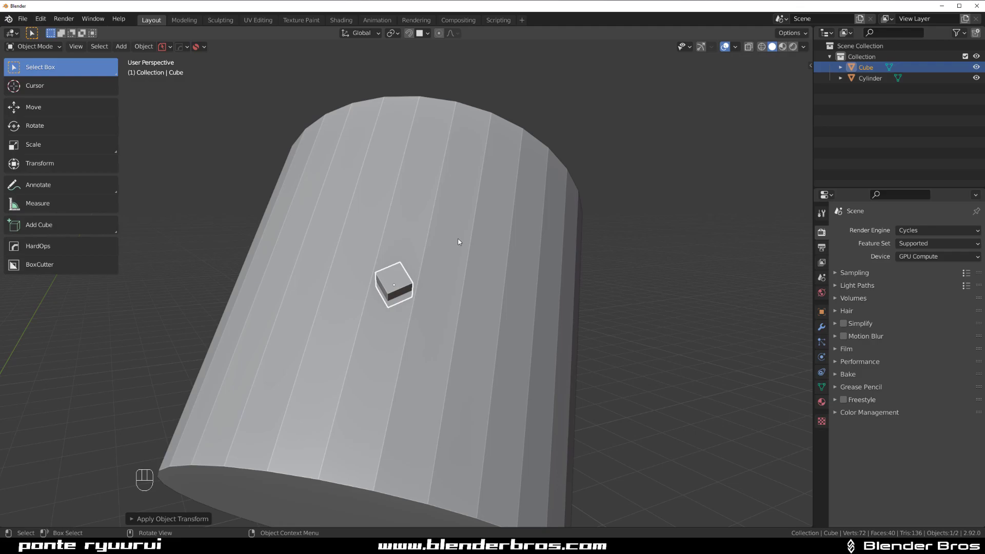
{"action": "middle_click_drag", "start_coordinate": [597, 256], "coordinate": [494, 276]}
{"action": "left_click", "coordinate": [390, 281]}
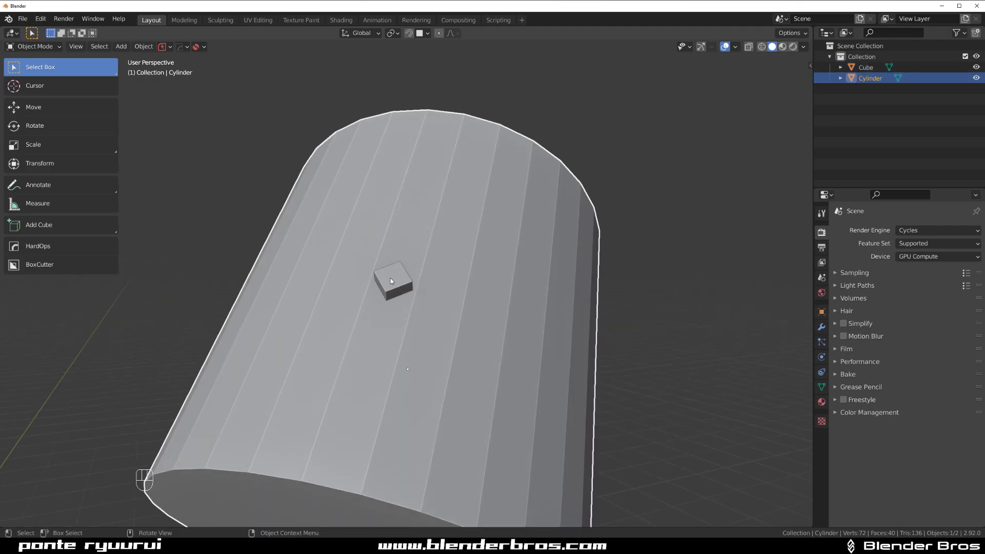
{"action": "left_click", "coordinate": [401, 278]}
{"action": "left_click", "coordinate": [485, 201], "text": "shift"}
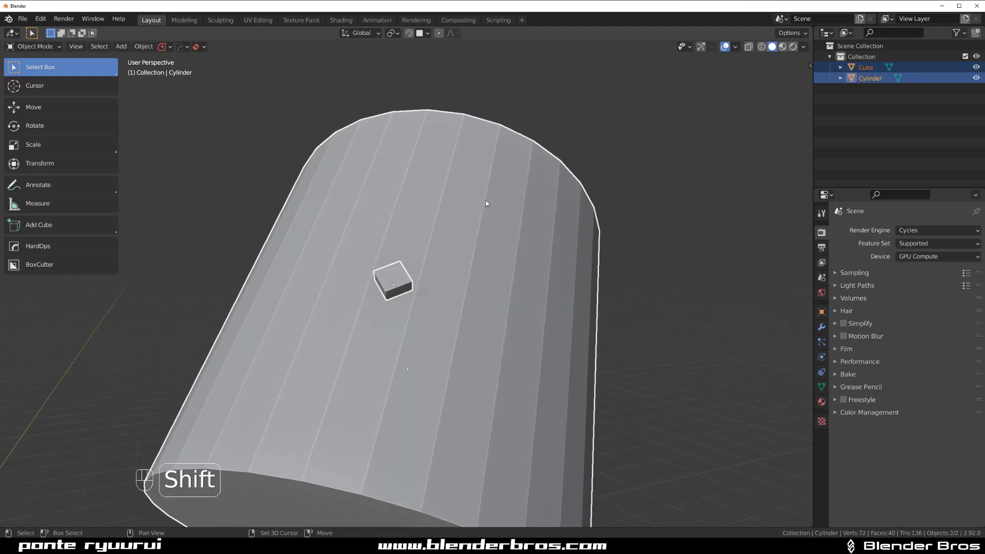
{"action": "middle_click_drag", "start_coordinate": [524, 270], "coordinate": [512, 260]}
{"action": "key", "text": "ctrl+c"}
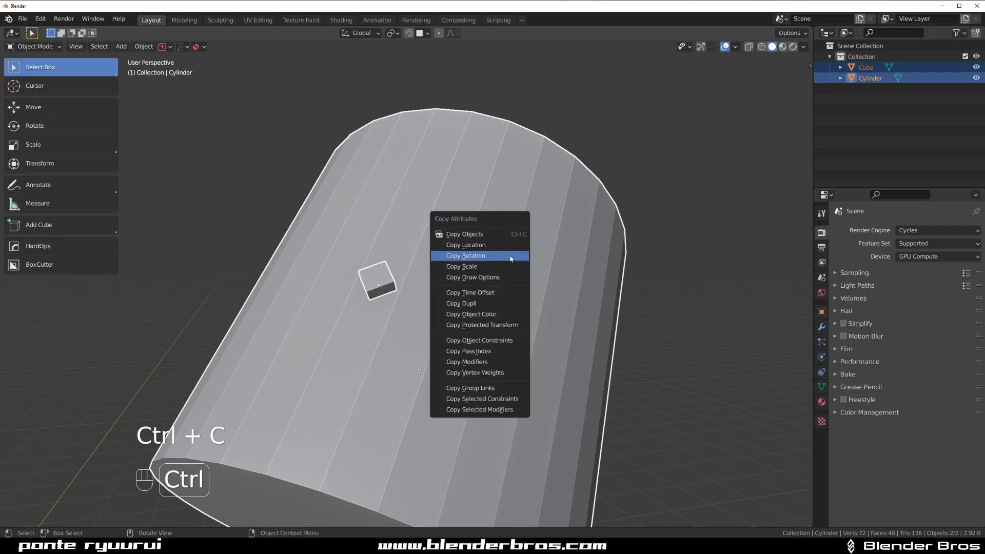
{"action": "left_click", "coordinate": [511, 256]}
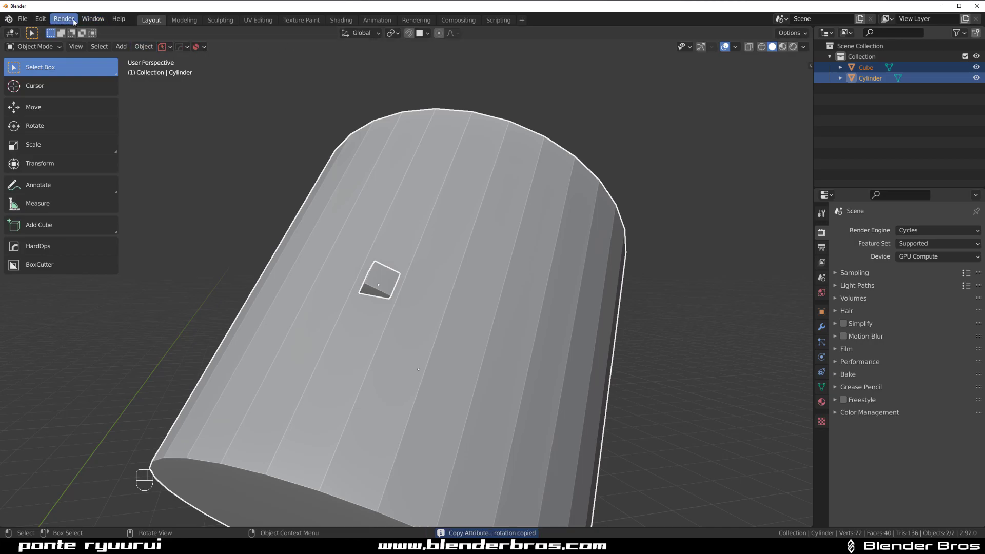
Look up the Copy Attributes Menu add-on in the preferences by searching for "cop", and close the preferences
{"action": "left_click", "coordinate": [41, 19]}
{"action": "left_click", "coordinate": [64, 171]}
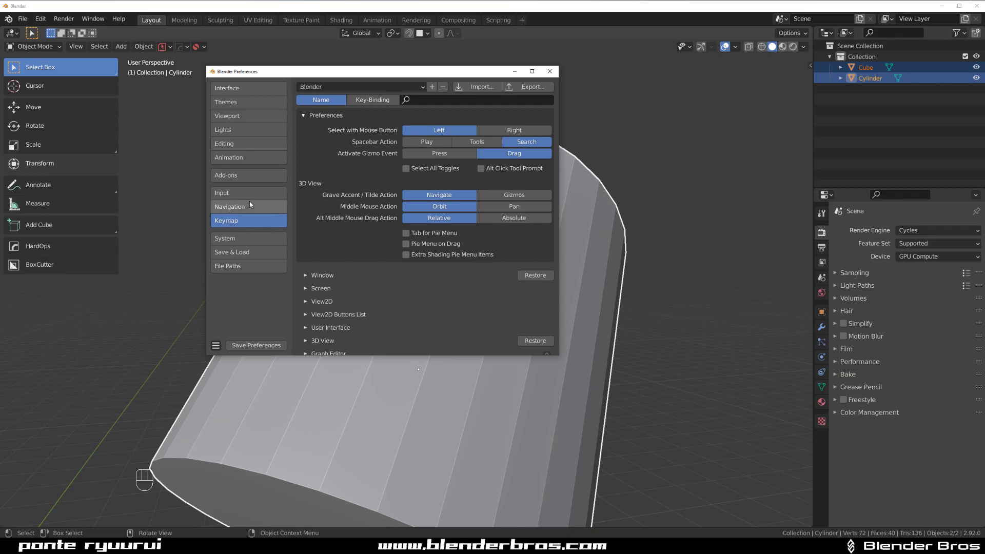
{"action": "left_click", "coordinate": [249, 175]}
{"action": "left_click", "coordinate": [499, 100]}
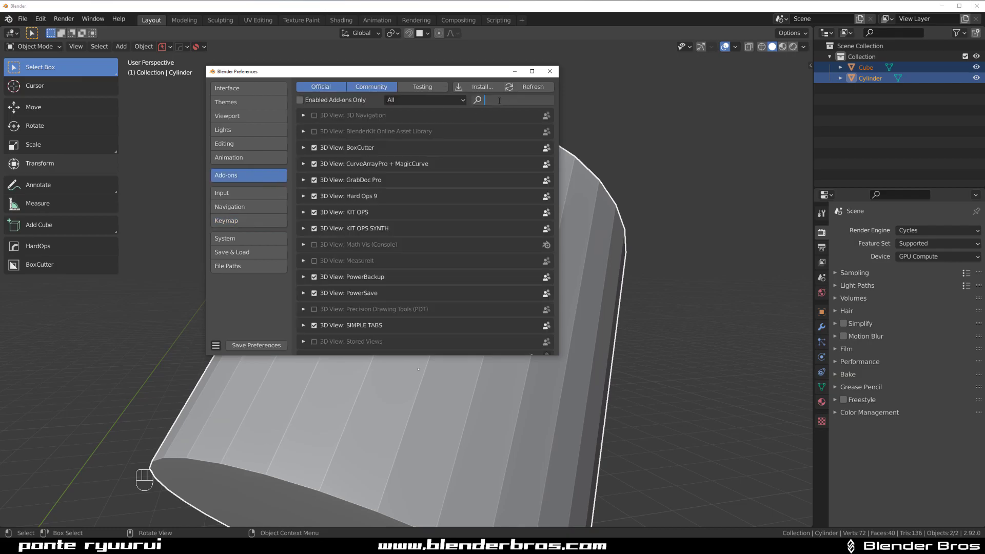
{"action": "type", "text": "cop"}
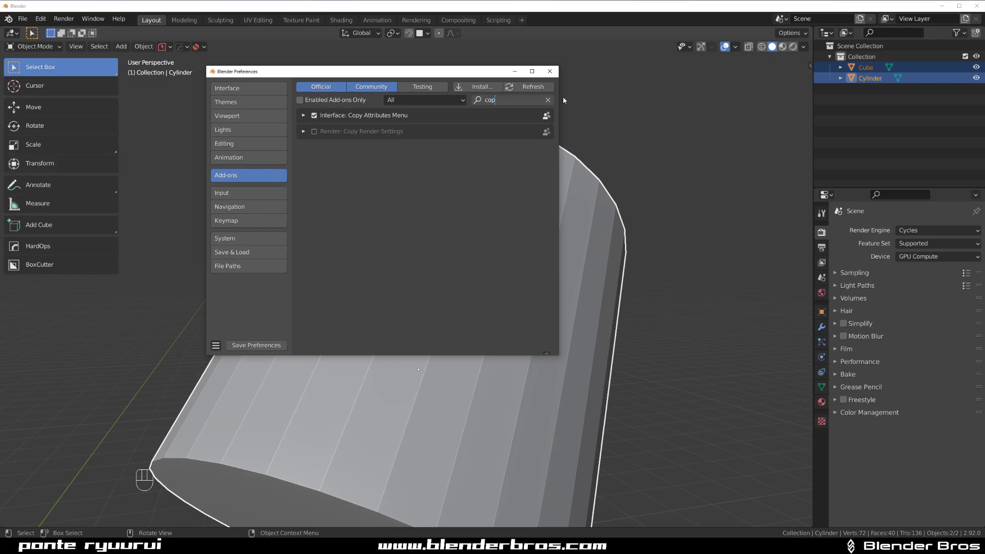
{"action": "left_click", "coordinate": [551, 72]}
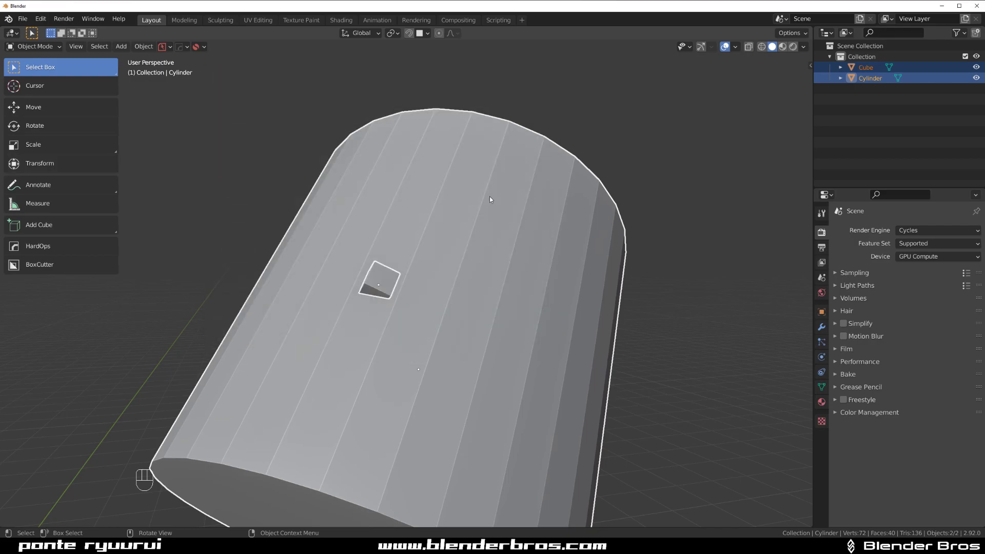
Reselect the cube with the cylinder as the active object and bring up the Copy Attributes options
{"action": "left_click", "coordinate": [380, 276]}
{"action": "left_click", "coordinate": [463, 199], "text": "shift"}
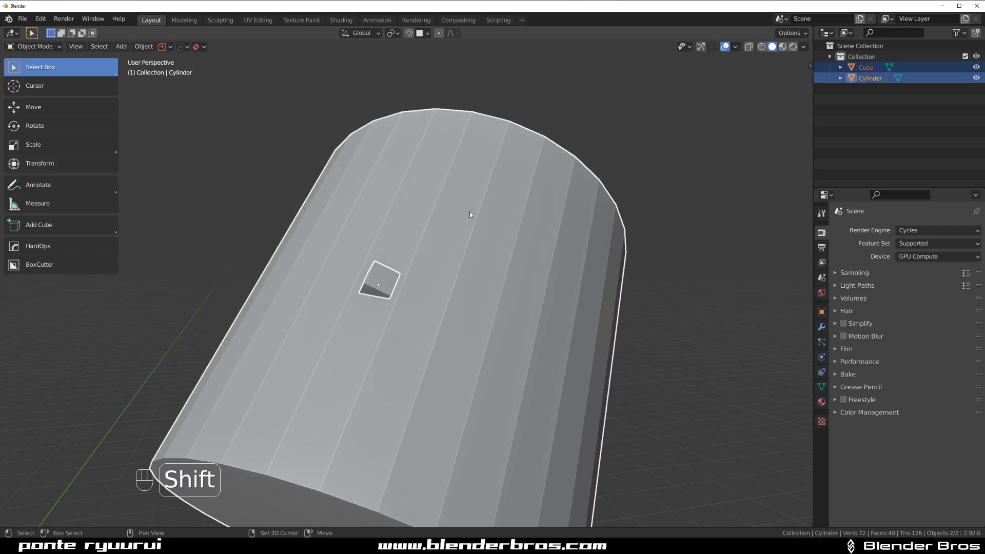
{"action": "key", "text": "ctrl+c"}
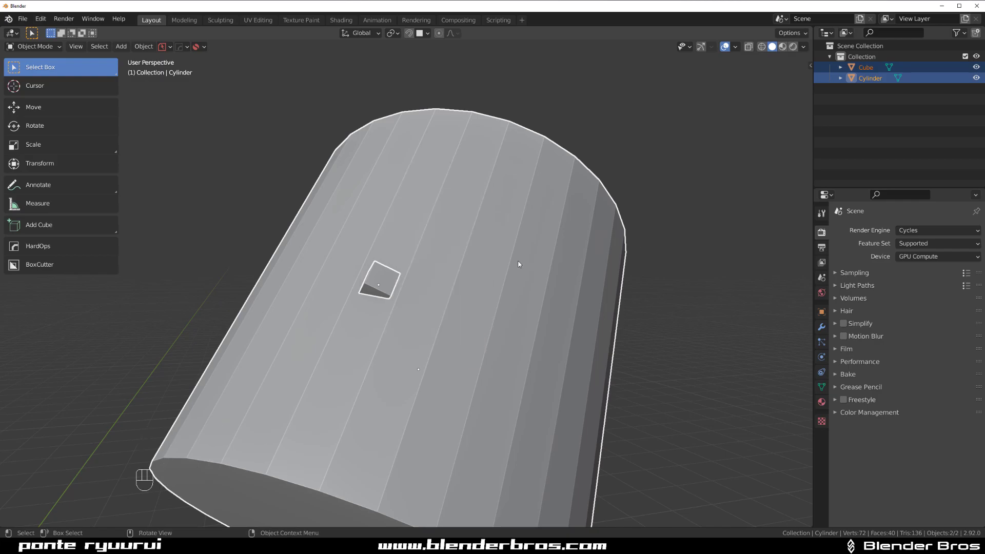
Inspect from several angles how the cube sits against the cylinder's side face
{"action": "middle_click_drag", "start_coordinate": [516, 264], "coordinate": [322, 317]}
{"action": "left_click", "coordinate": [325, 288]}
{"action": "scroll", "coordinate": [315, 296], "scroll_direction": "up", "scroll_amount": 4}
{"action": "scroll", "coordinate": [438, 318], "scroll_direction": "down", "scroll_amount": 6}
{"action": "scroll", "coordinate": [322, 317], "scroll_direction": "up", "scroll_amount": 3}
{"action": "middle_click_drag", "start_coordinate": [432, 246], "coordinate": [438, 270], "text": "shift"}
{"action": "middle_click_drag", "start_coordinate": [401, 296], "coordinate": [422, 278]}
Select the cylinder's end cap face in Edit Mode and align the view squarely to it
{"action": "left_click", "coordinate": [419, 276]}
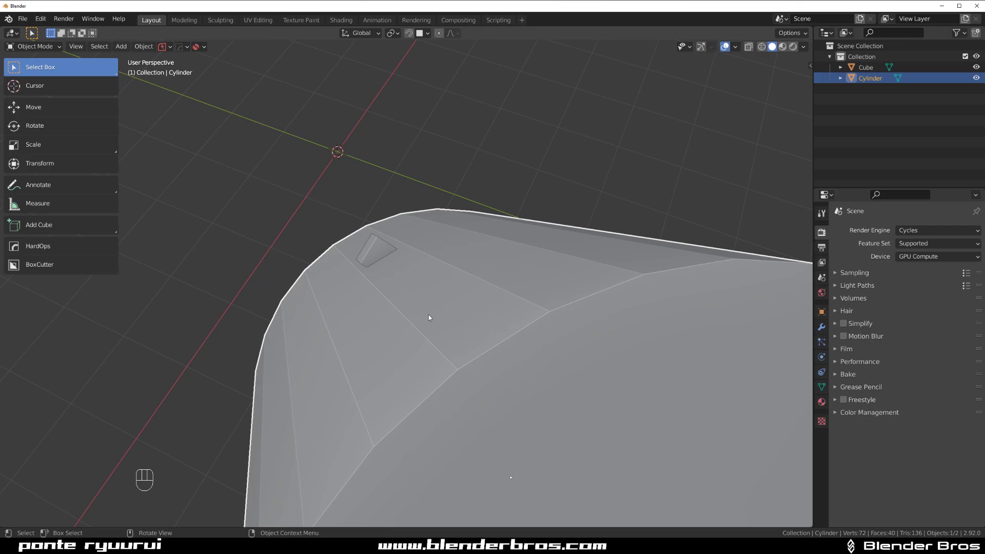
{"action": "scroll", "coordinate": [429, 317], "scroll_direction": "down", "scroll_amount": 5}
{"action": "middle_click_drag", "start_coordinate": [420, 322], "coordinate": [445, 273]}
{"action": "key", "text": "Tab"}
{"action": "left_click", "coordinate": [451, 272]}
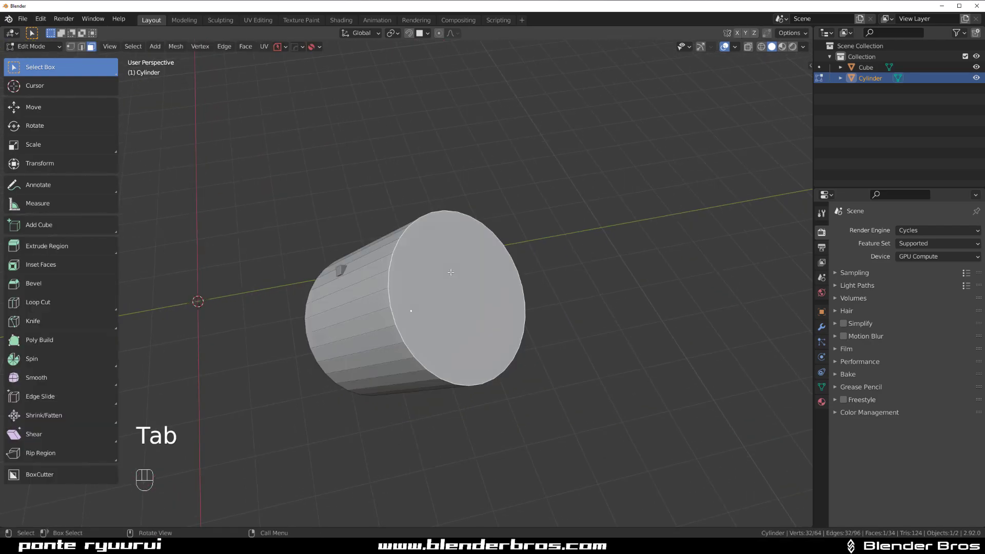
{"action": "key", "text": "ctrl"}
{"action": "key", "text": "ctrl+q"}
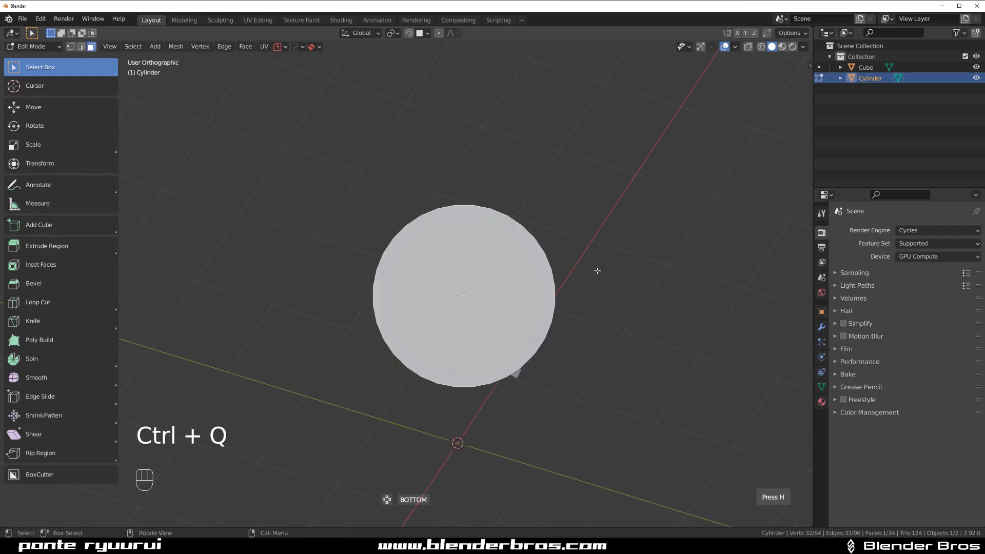
{"action": "scroll", "coordinate": [567, 296], "scroll_direction": "up", "scroll_amount": 2}
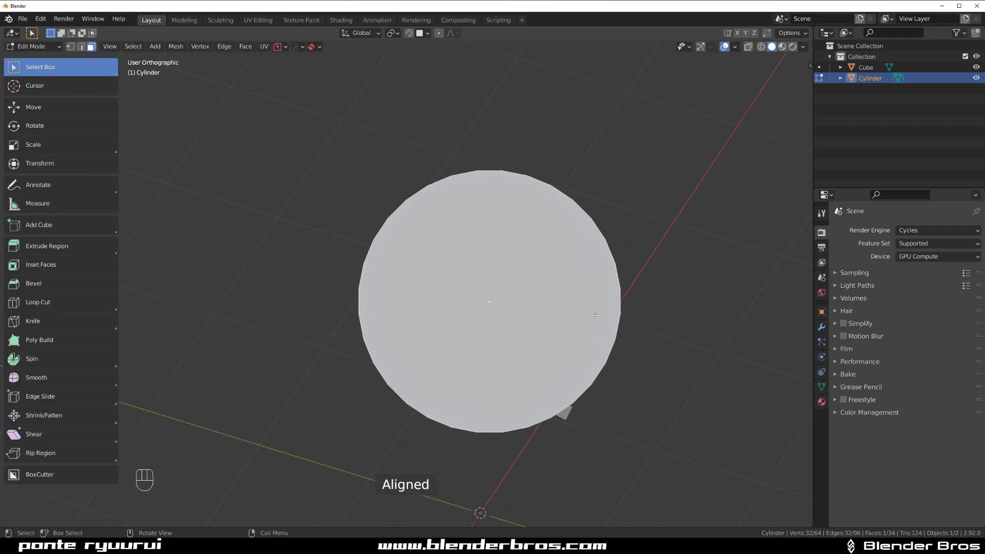
{"action": "middle_click_drag", "start_coordinate": [637, 301], "coordinate": [567, 281], "text": "shift"}
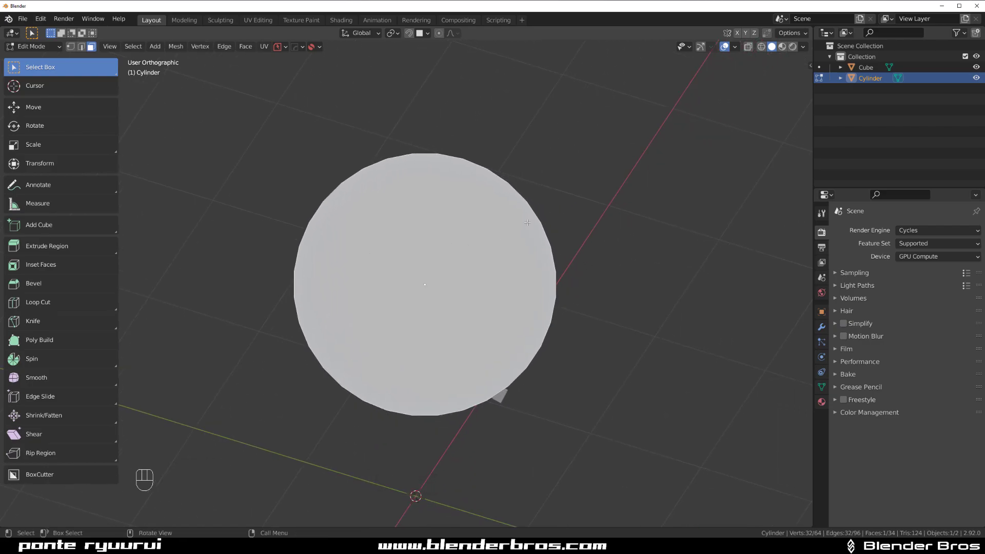
Look up the Align View command among the HOps mesh tools and leave without running it
{"action": "key", "text": "q"}
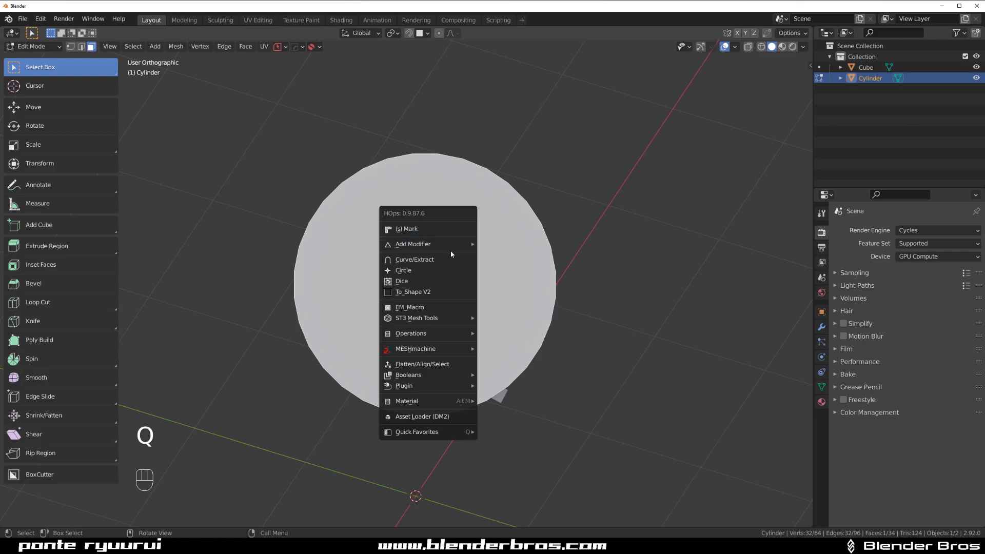
{"action": "mouse_move", "coordinate": [447, 319]}
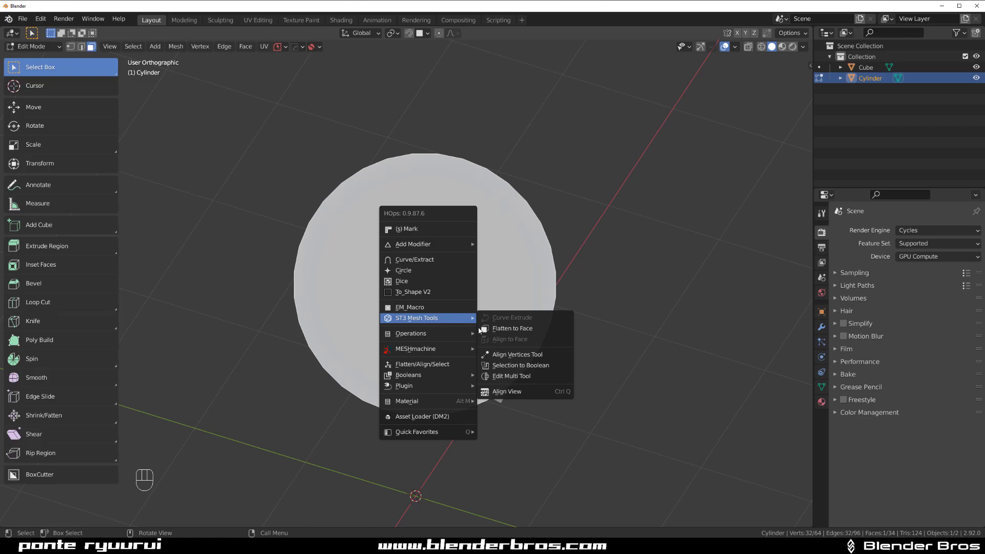
{"action": "right_click", "coordinate": [508, 391]}
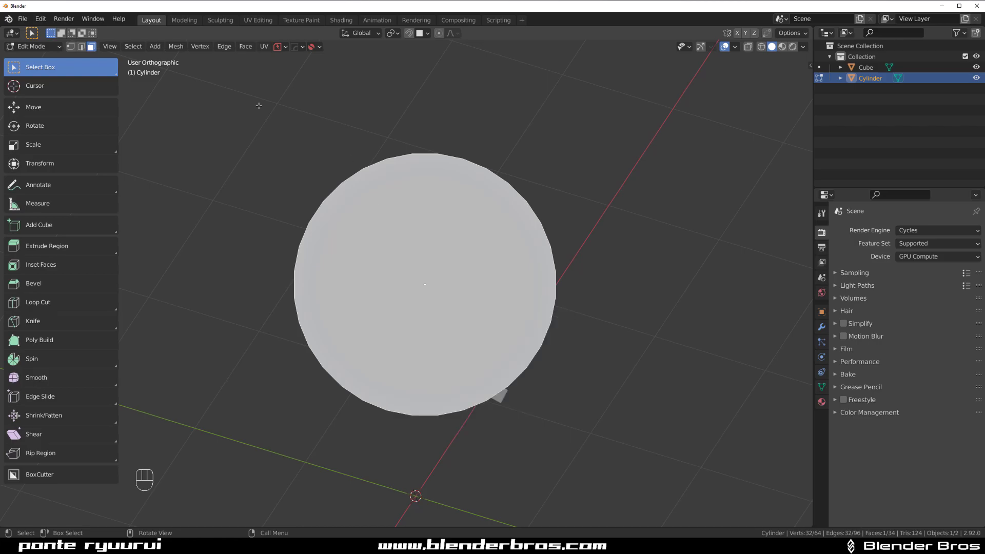
Look up the Quick Favorites shortcut in the preferences' keymap by searching for "qui", and close the preferences
{"action": "left_click", "coordinate": [40, 18]}
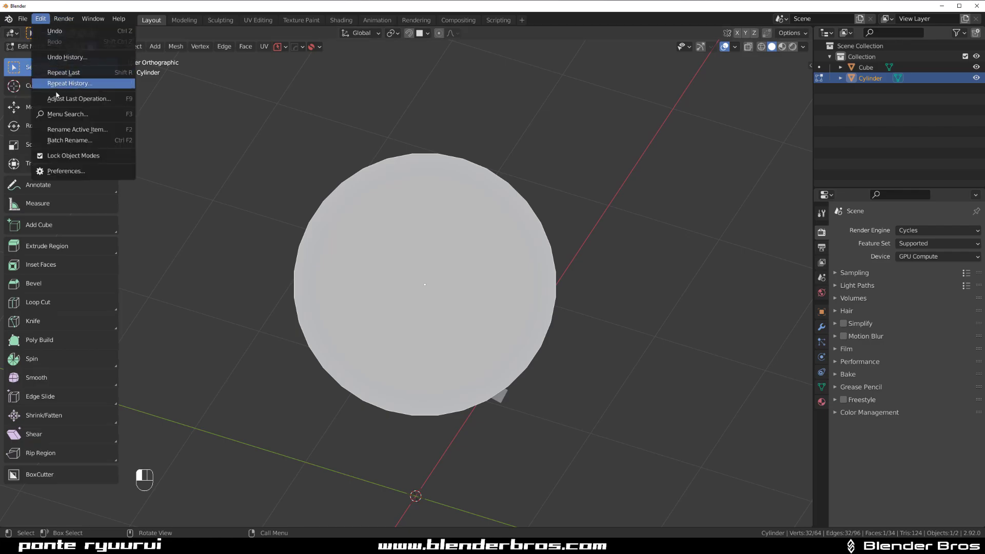
{"action": "left_click", "coordinate": [82, 172]}
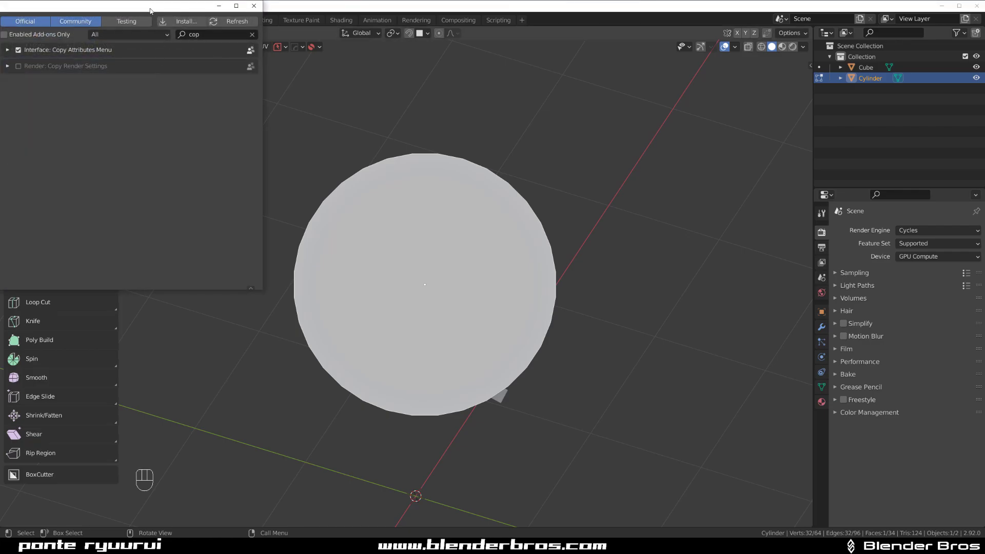
{"action": "left_click_drag", "start_coordinate": [150, 10], "coordinate": [510, 128]}
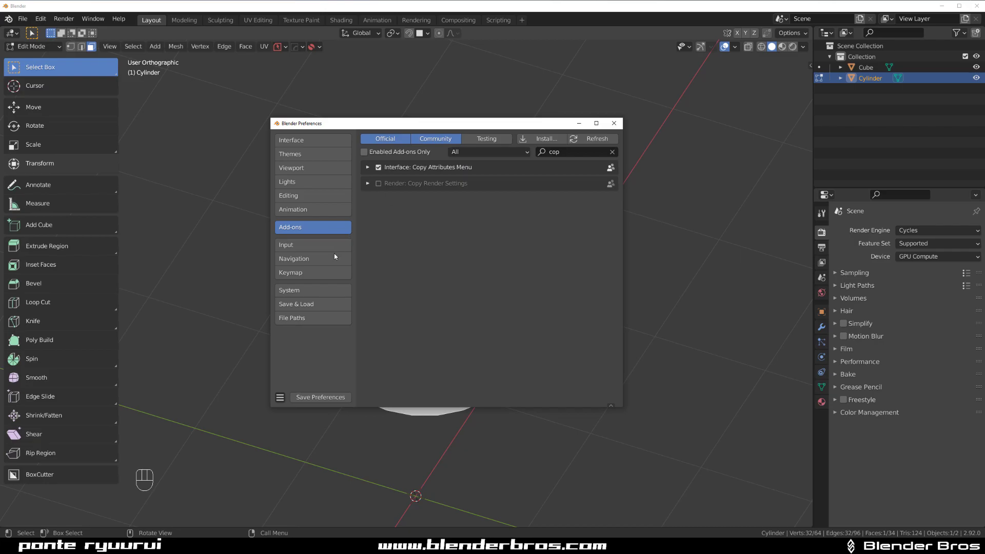
{"action": "left_click", "coordinate": [313, 273]}
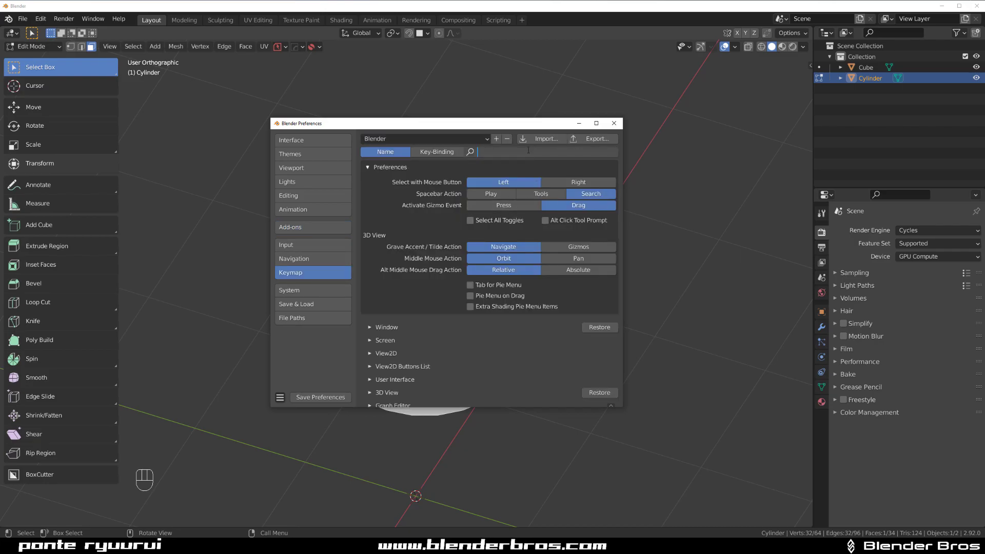
{"action": "type", "text": "qui"}
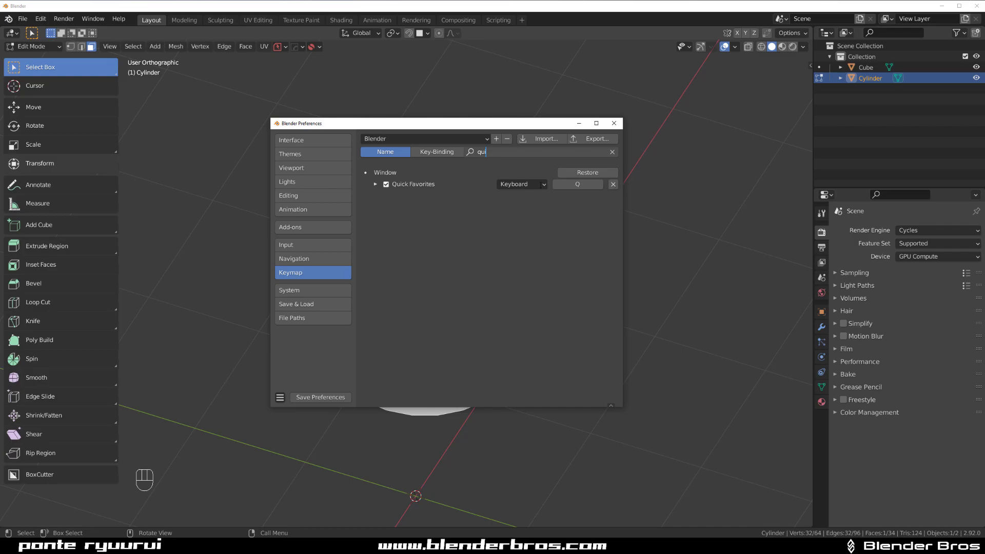
{"action": "left_click", "coordinate": [613, 125]}
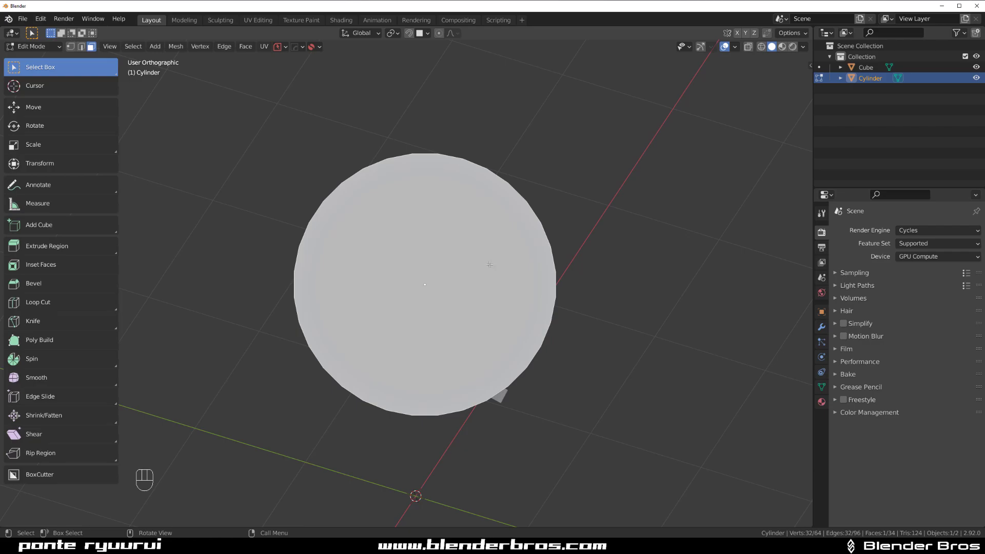
Try Align View on the cylinder's end cap face, rolling the view back and forth around it
{"action": "middle_click_drag", "start_coordinate": [491, 262], "coordinate": [427, 277]}
{"action": "key", "text": "ctrl+q"}
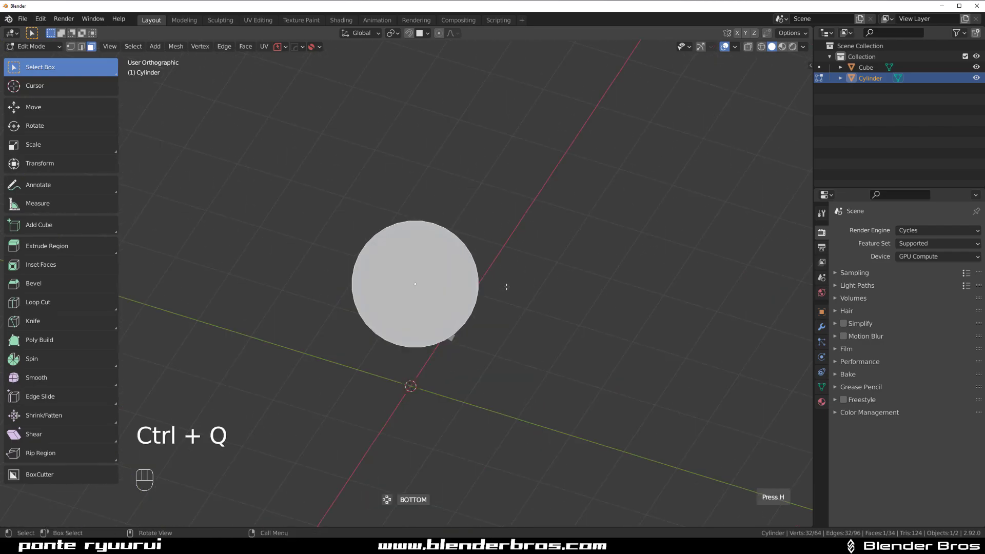
{"action": "key", "text": "ctrl"}
{"action": "scroll", "coordinate": [508, 286], "scroll_direction": "up", "scroll_amount": 2, "text": "ctrl"}
{"action": "scroll", "coordinate": [509, 286], "scroll_direction": "down", "scroll_amount": 2, "text": "ctrl"}
{"action": "scroll", "coordinate": [509, 286], "scroll_direction": "down", "scroll_amount": 2, "text": "shift"}
{"action": "scroll", "coordinate": [509, 289], "scroll_direction": "up", "scroll_amount": 1, "text": "shift"}
{"action": "scroll", "coordinate": [509, 288], "scroll_direction": "up", "scroll_amount": 1, "text": "shift"}
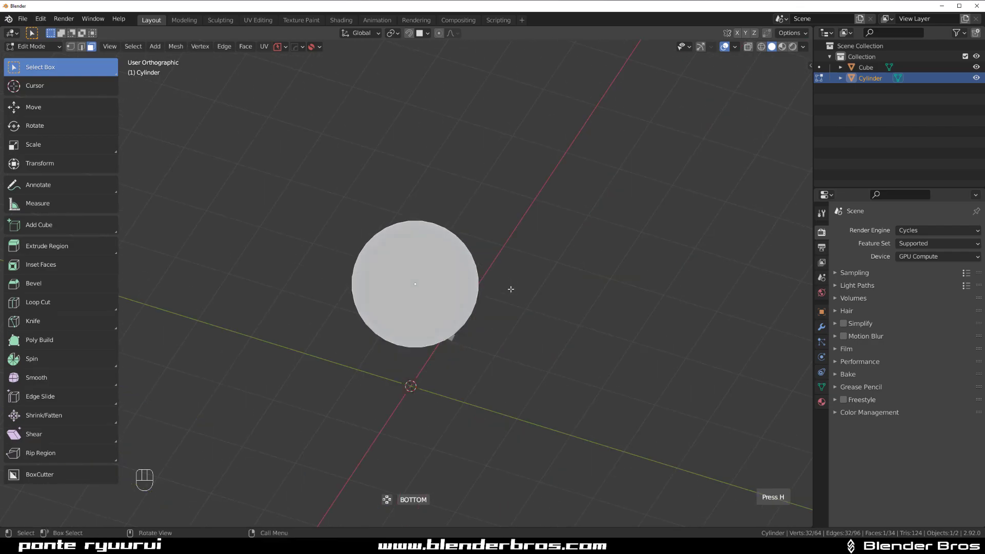
{"action": "scroll", "coordinate": [509, 288], "scroll_direction": "down", "scroll_amount": 2, "text": "alt"}
{"action": "scroll", "coordinate": [511, 291], "scroll_direction": "up", "scroll_amount": 2, "text": "alt"}
{"action": "scroll", "coordinate": [511, 292], "scroll_direction": "up", "scroll_amount": 3, "text": "alt"}
{"action": "scroll", "coordinate": [510, 295], "scroll_direction": "down", "scroll_amount": 4, "text": "ctrl"}
{"action": "scroll", "coordinate": [509, 297], "scroll_direction": "down", "scroll_amount": 4, "text": "ctrl"}
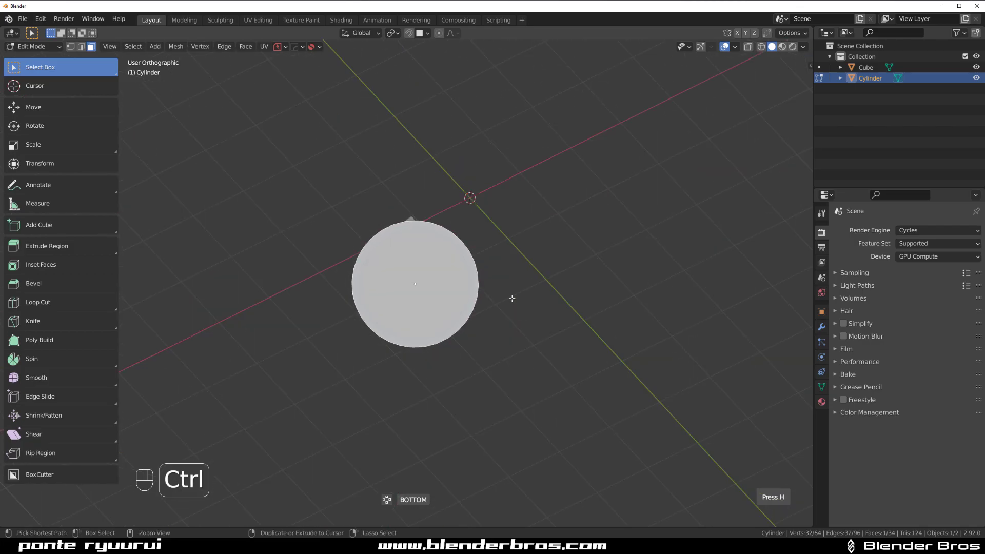
{"action": "key", "text": "Tab"}
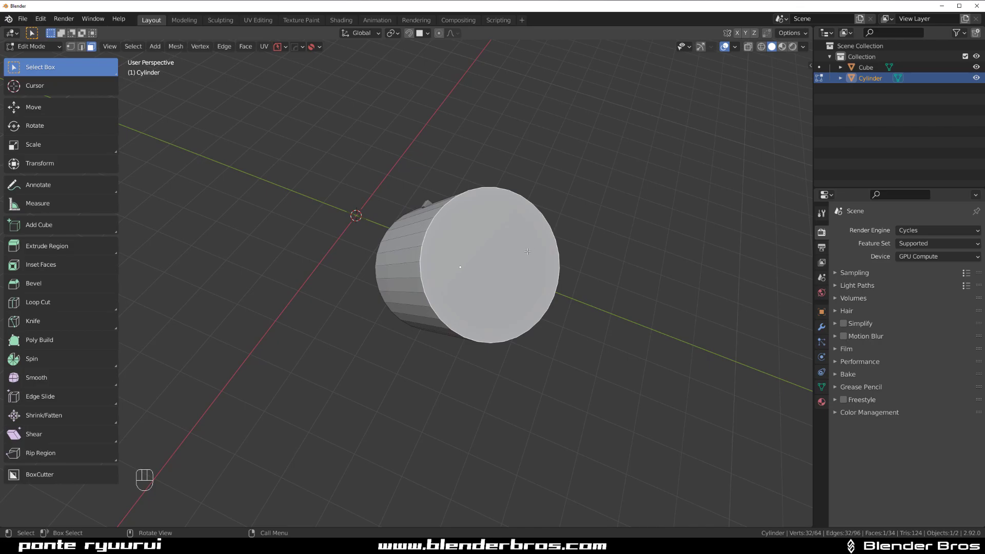
Align the view squarely to the end cap face and roll it until the cube sits at the circle's upper edge
{"action": "key", "text": "ctrl+q"}
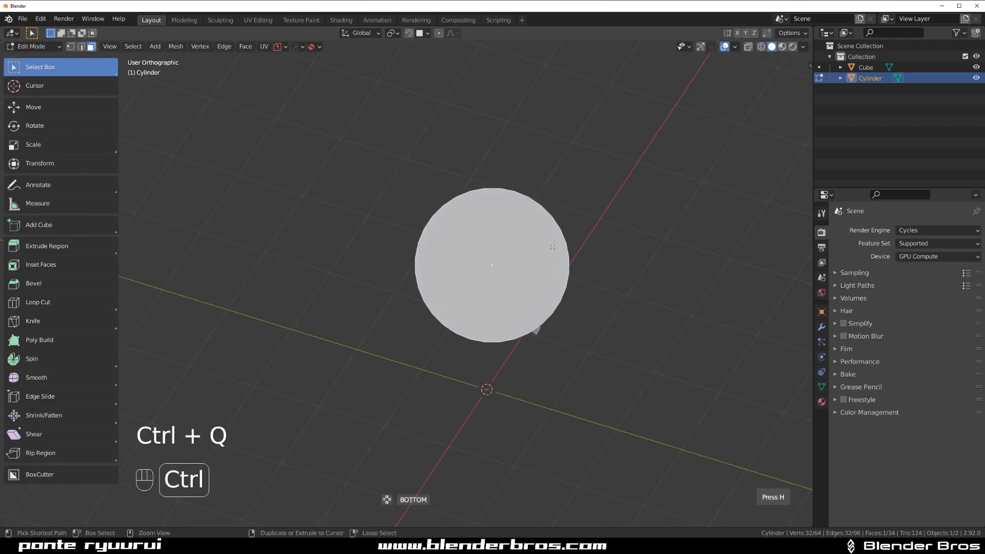
{"action": "scroll", "coordinate": [554, 247], "scroll_direction": "down", "scroll_amount": 6, "text": "ctrl"}
{"action": "scroll", "coordinate": [550, 251], "scroll_direction": "down", "scroll_amount": 6, "text": "ctrl"}
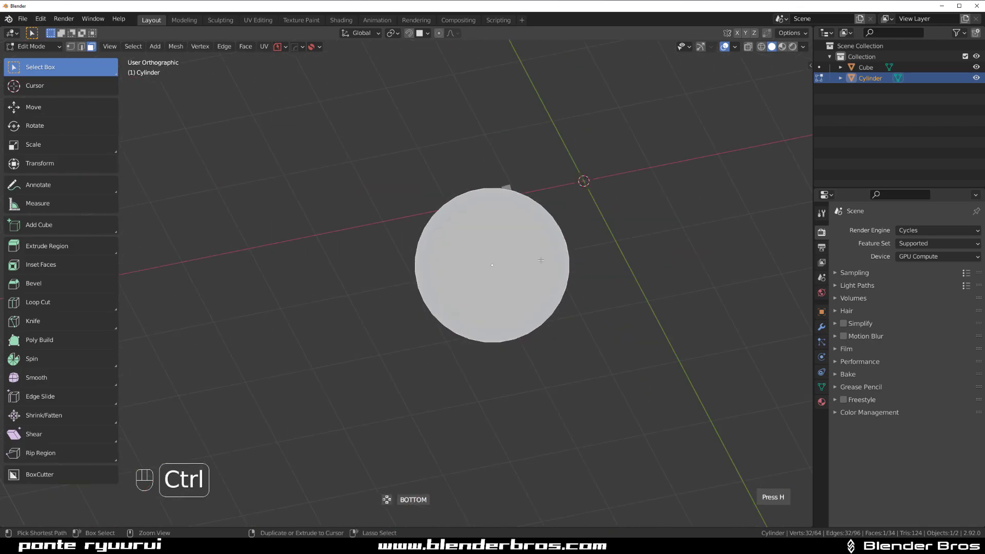
{"action": "left_click", "coordinate": [658, 215]}
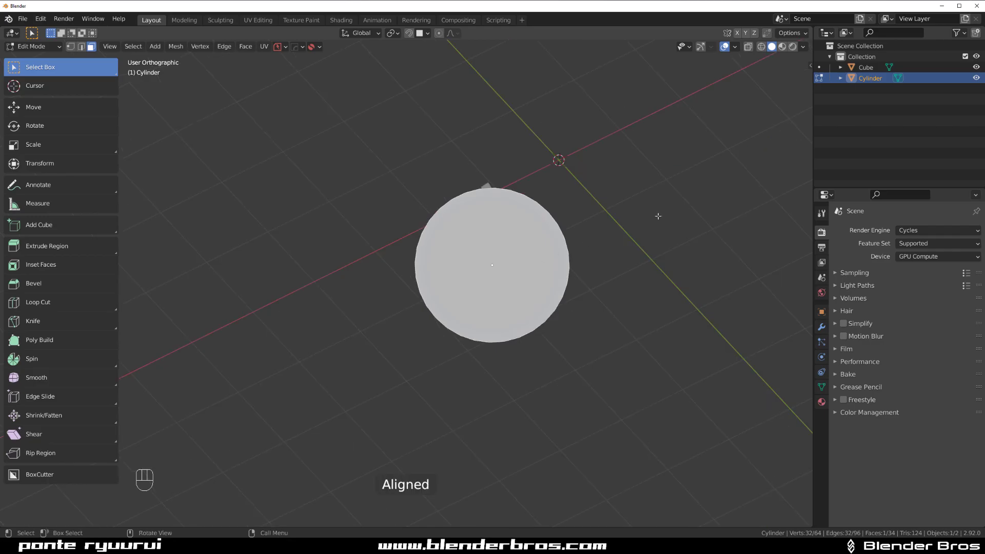
Return to Object Mode, select the cube and rotate it in the view plane to roughly match the cylinder facet beneath it
{"action": "middle_click_drag", "start_coordinate": [574, 232], "coordinate": [512, 250], "text": "shift"}
{"action": "scroll", "coordinate": [512, 249], "scroll_direction": "up", "scroll_amount": 4}
{"action": "middle_click_drag", "start_coordinate": [503, 215], "coordinate": [440, 275], "text": "shift"}
{"action": "middle_click_drag", "start_coordinate": [496, 231], "coordinate": [575, 272], "text": "shift"}
{"action": "key", "text": "Tab"}
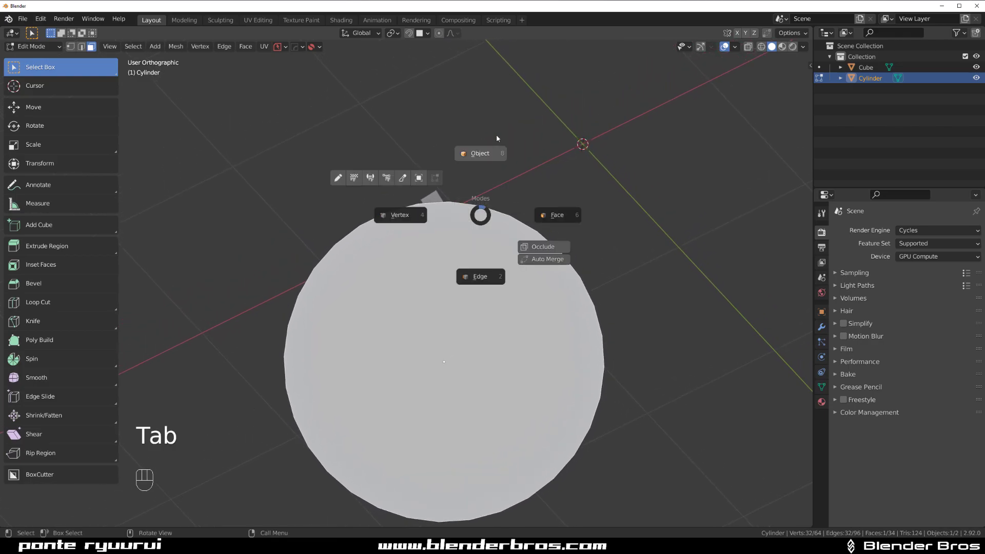
{"action": "left_click", "coordinate": [436, 196]}
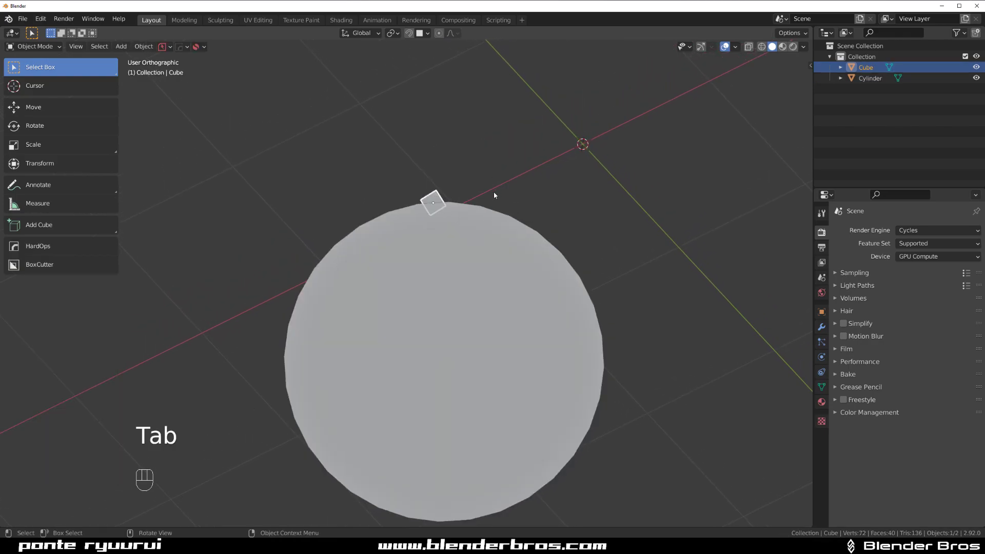
{"action": "scroll", "coordinate": [494, 196], "scroll_direction": "up", "scroll_amount": 4}
{"action": "scroll", "coordinate": [444, 262], "scroll_direction": "up", "scroll_amount": 3}
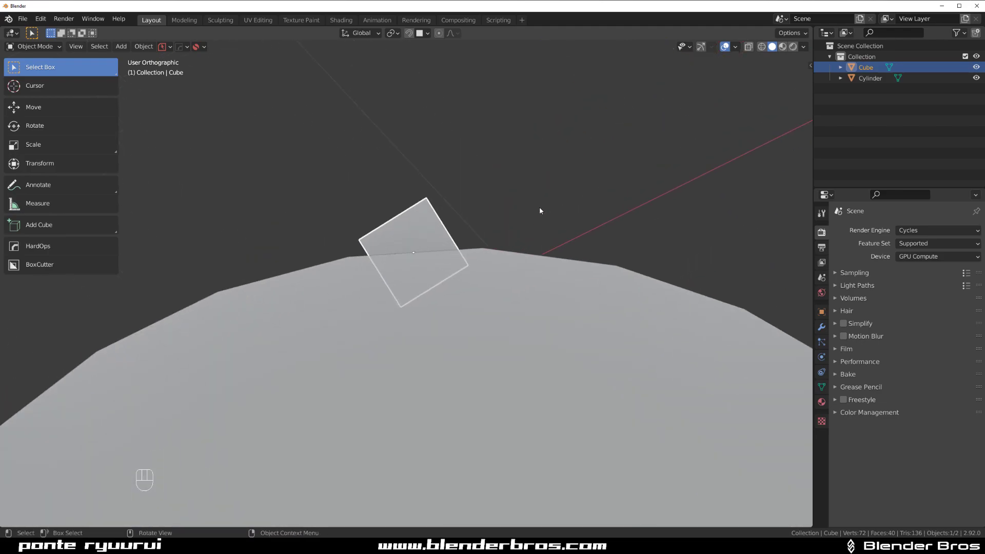
{"action": "key", "text": "r"}
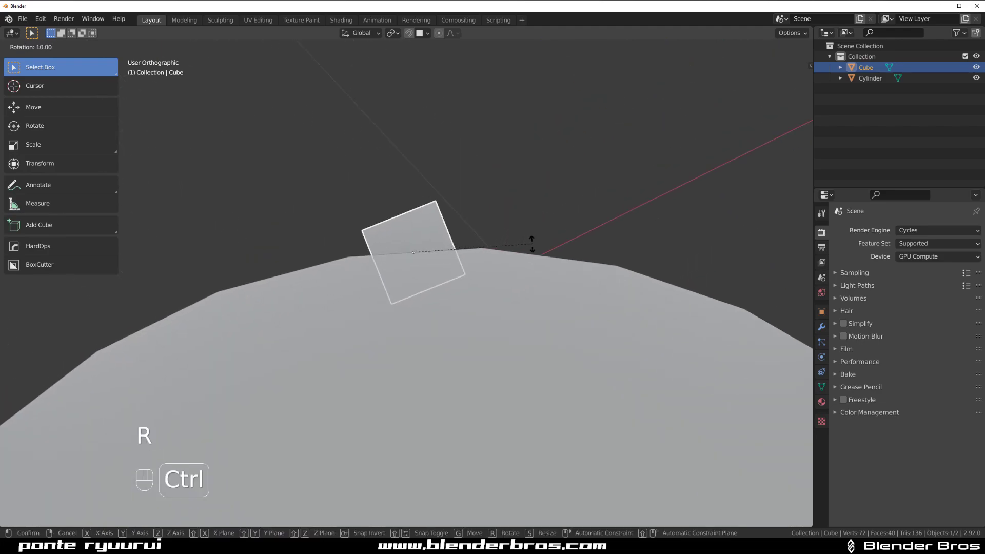
{"action": "left_click", "coordinate": [530, 275]}
Fine-tune the cube's rotation by about -1.41° so its edges run parallel and square to the cylinder facet
{"action": "scroll", "coordinate": [513, 281], "scroll_direction": "up", "scroll_amount": 4}
{"action": "middle_click_drag", "start_coordinate": [503, 284], "coordinate": [494, 307], "text": "shift"}
{"action": "scroll", "coordinate": [494, 306], "scroll_direction": "up", "scroll_amount": 1}
{"action": "key", "text": "r"}
{"action": "key", "text": "shift"}
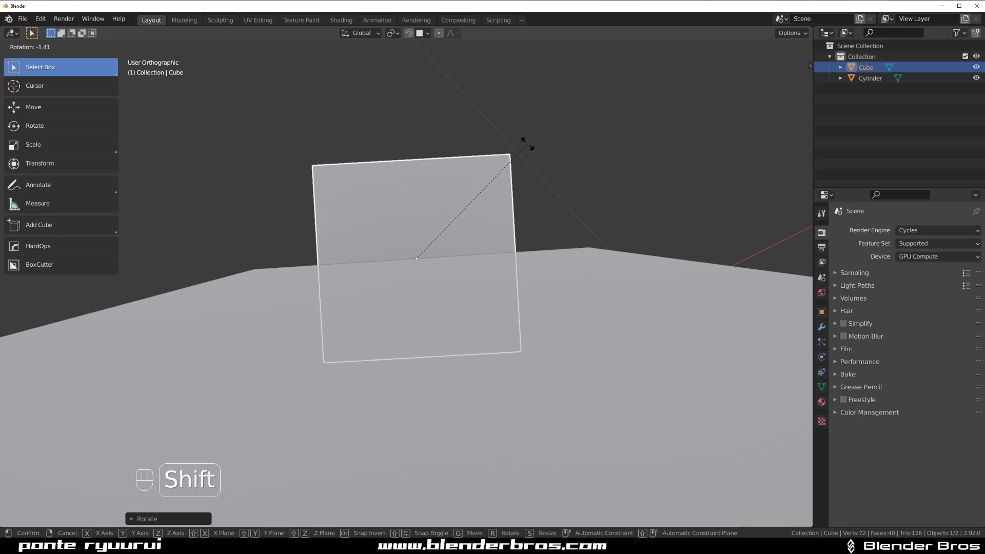
{"action": "left_click", "coordinate": [523, 137]}
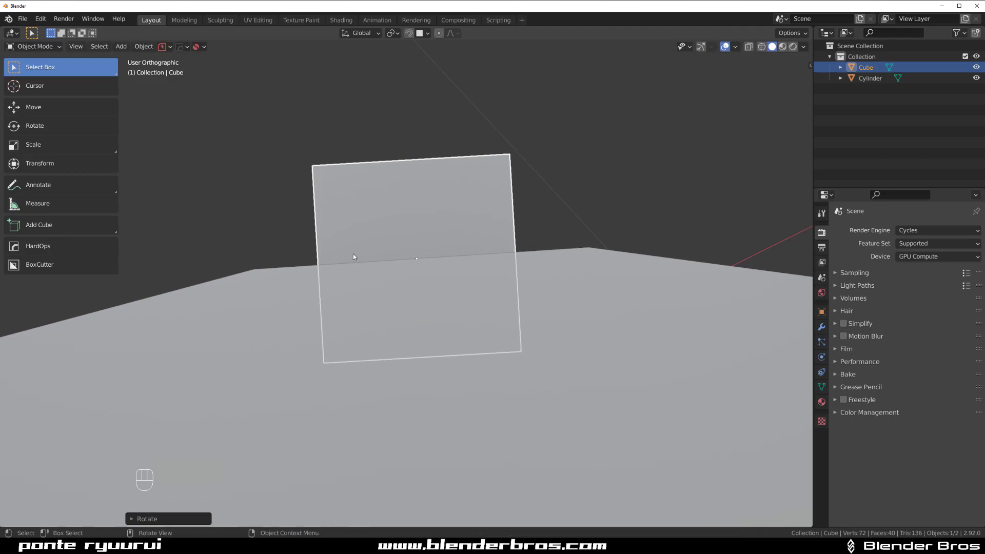
Inspect the rotated cube on the cylinder from the end cap, in the Right view and in perspective
{"action": "scroll", "coordinate": [463, 279], "scroll_direction": "down", "scroll_amount": 8}
{"action": "scroll", "coordinate": [455, 291], "scroll_direction": "down", "scroll_amount": 8}
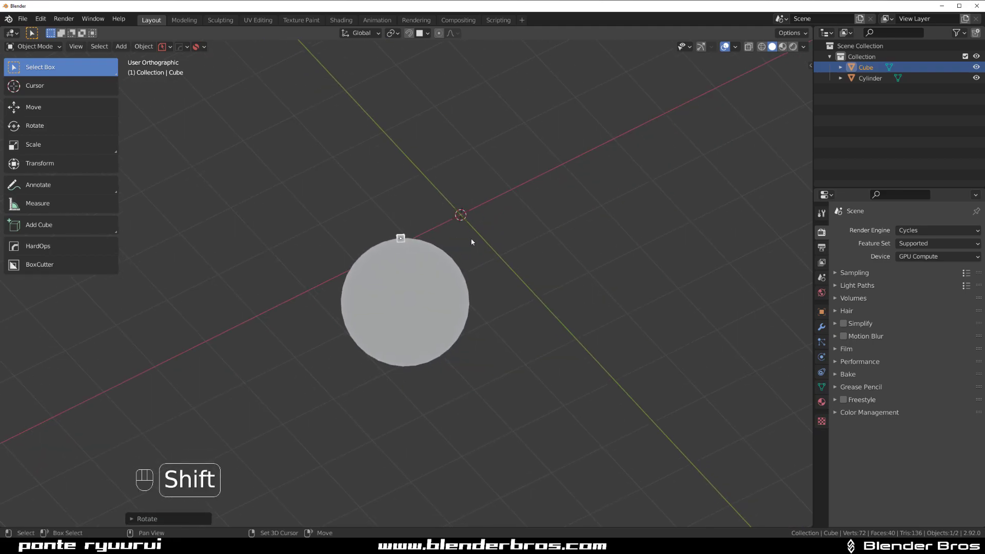
{"action": "scroll", "coordinate": [471, 241], "scroll_direction": "up", "scroll_amount": 4}
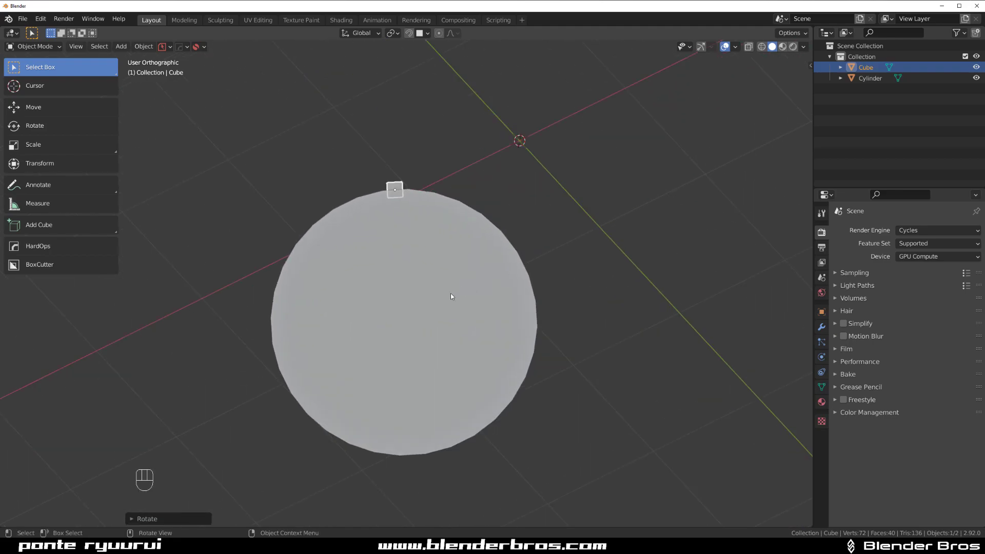
{"action": "middle_click_drag", "start_coordinate": [421, 293], "coordinate": [466, 294]}
{"action": "scroll", "coordinate": [468, 303], "scroll_direction": "down", "scroll_amount": 5}
{"action": "key", "text": "grave"}
{"action": "key", "text": "grave"}
{"action": "left_click", "coordinate": [528, 293]}
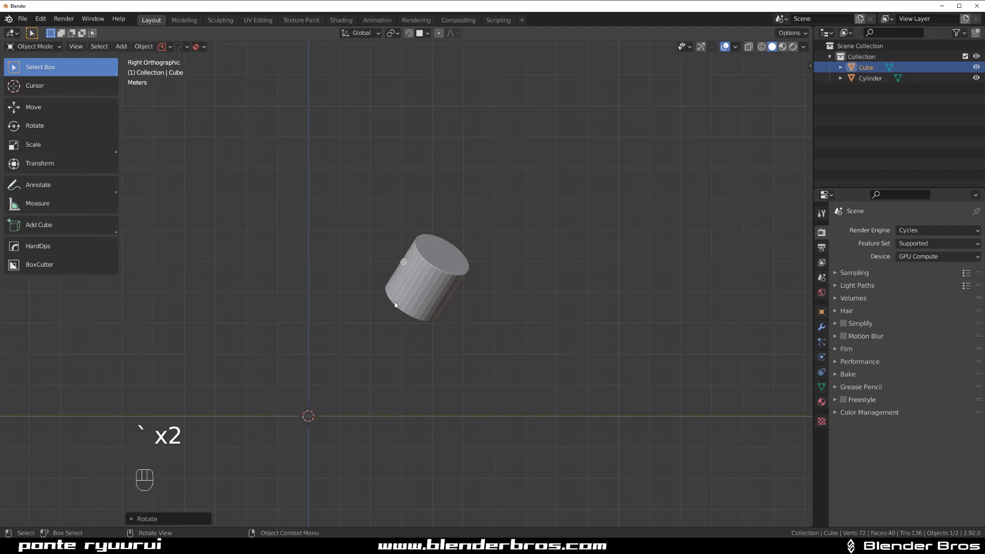
{"action": "middle_click_drag", "start_coordinate": [524, 300], "coordinate": [377, 308]}
{"action": "key", "text": "KP_5"}
{"action": "middle_click_drag", "start_coordinate": [471, 323], "coordinate": [509, 324], "text": "shift"}
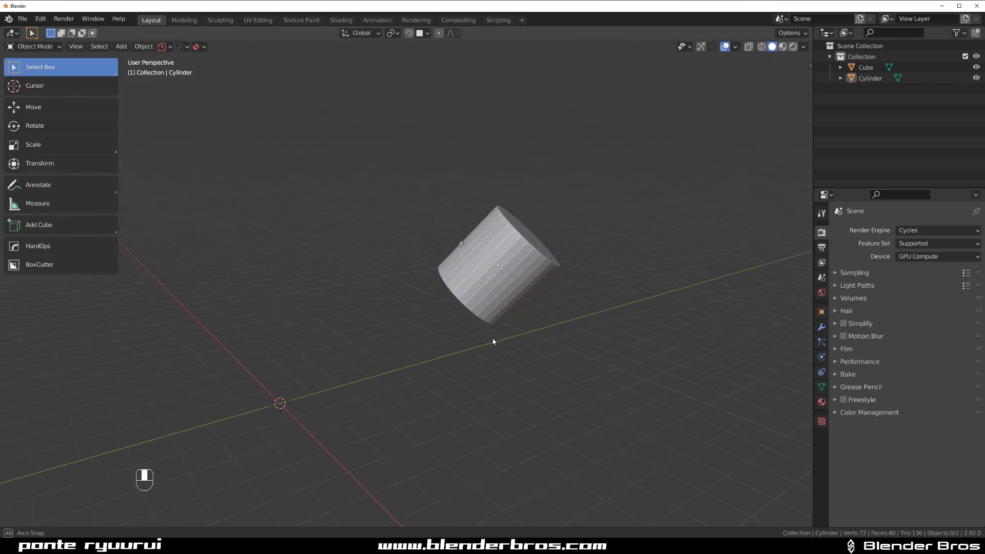
Select the cylinder and snap the 3D cursor to it
{"action": "left_click", "coordinate": [515, 266]}
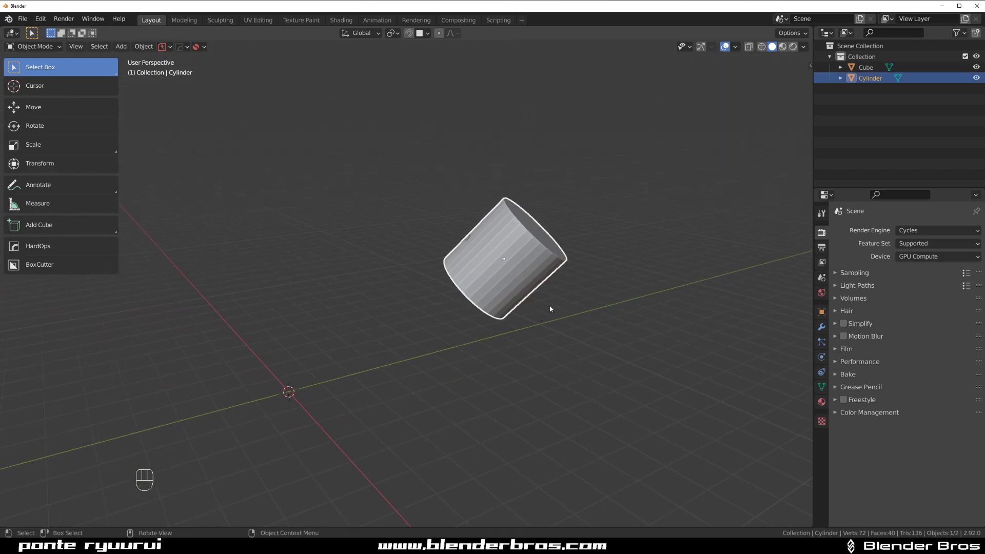
{"action": "key", "text": "shift+s"}
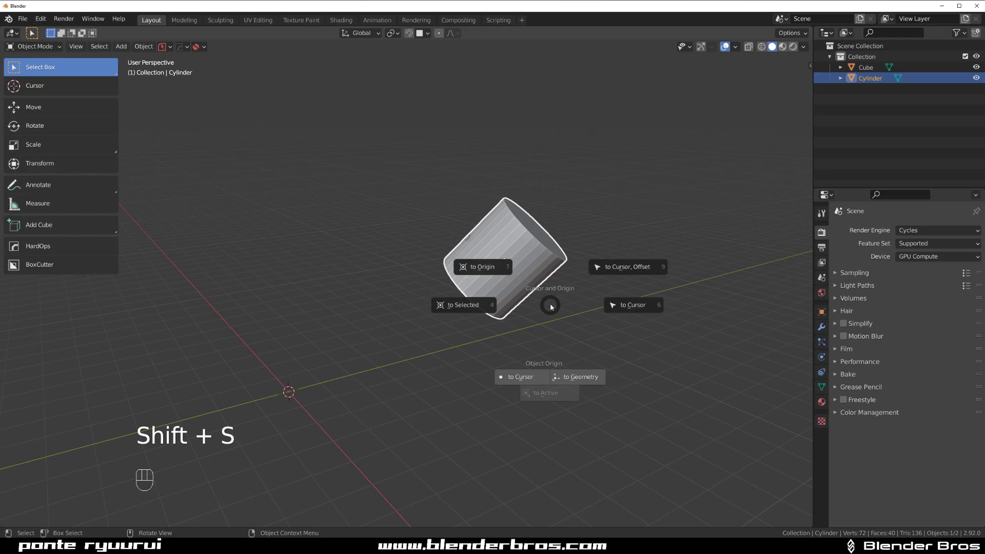
{"action": "left_click", "coordinate": [479, 299]}
Select the small cube and apply a HOps Radial Array to it around the 3D cursor
{"action": "middle_click_drag", "start_coordinate": [508, 321], "coordinate": [276, 400]}
{"action": "scroll", "coordinate": [512, 266], "scroll_direction": "up", "scroll_amount": 3}
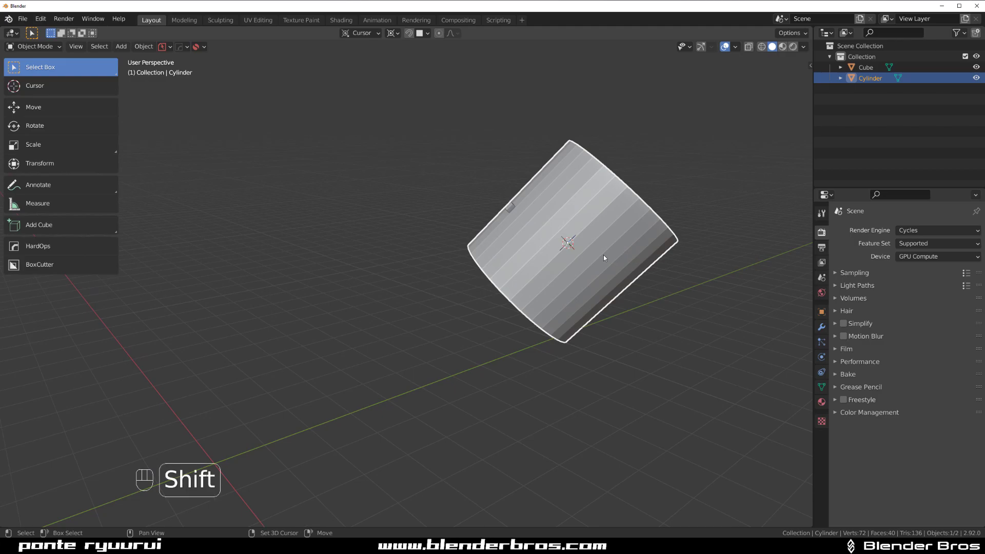
{"action": "scroll", "coordinate": [495, 300], "scroll_direction": "up", "scroll_amount": 2}
{"action": "middle_click_drag", "start_coordinate": [603, 254], "coordinate": [388, 250], "text": "shift"}
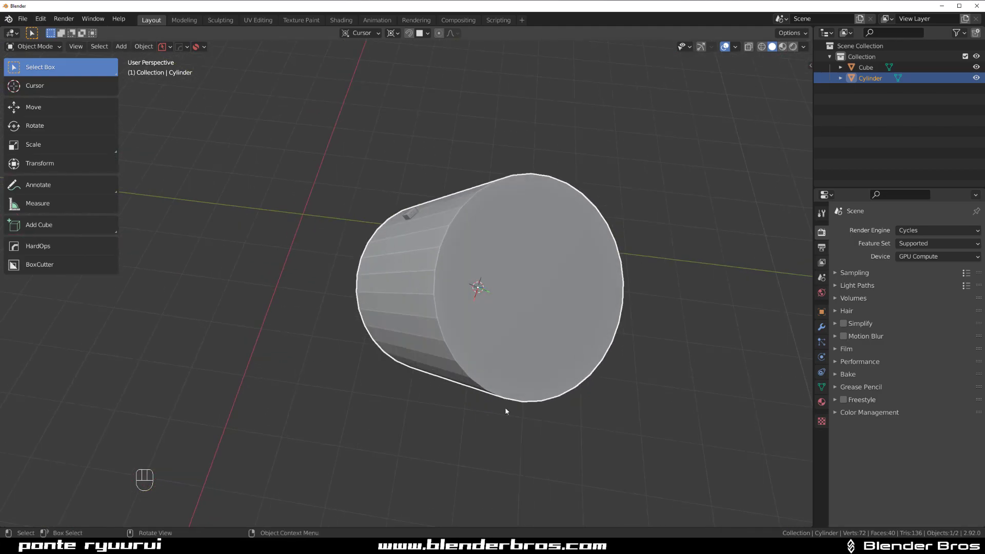
{"action": "middle_click_drag", "start_coordinate": [467, 277], "coordinate": [417, 260]}
{"action": "left_click", "coordinate": [420, 256]}
{"action": "middle_click_drag", "start_coordinate": [538, 297], "coordinate": [454, 291]}
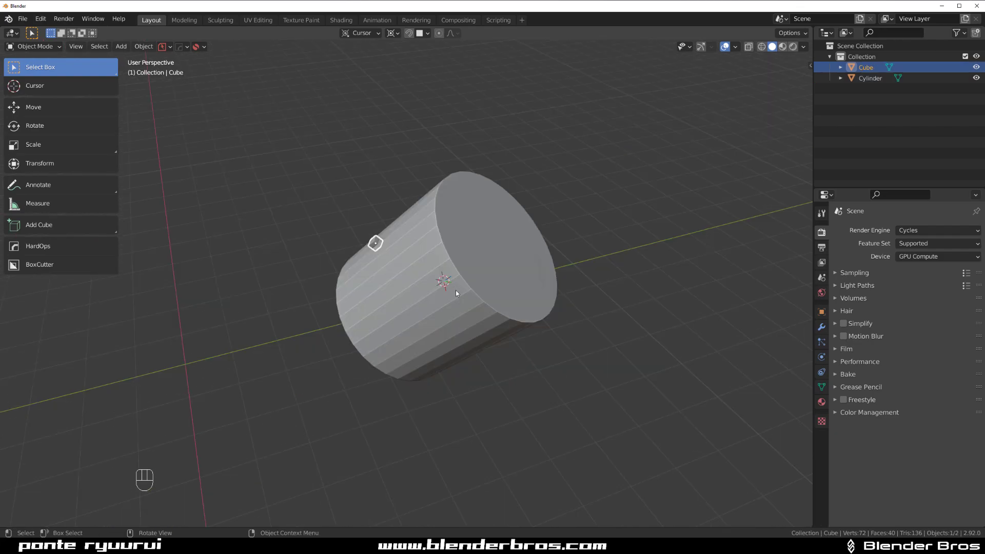
{"action": "key", "text": "q"}
{"action": "mouse_move", "coordinate": [456, 292]}
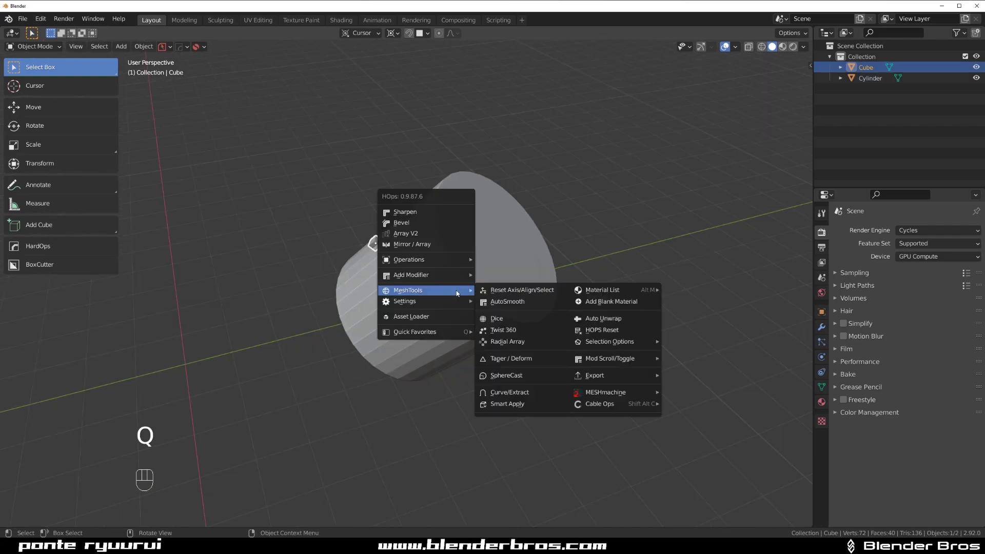
{"action": "key", "text": "ctrl"}
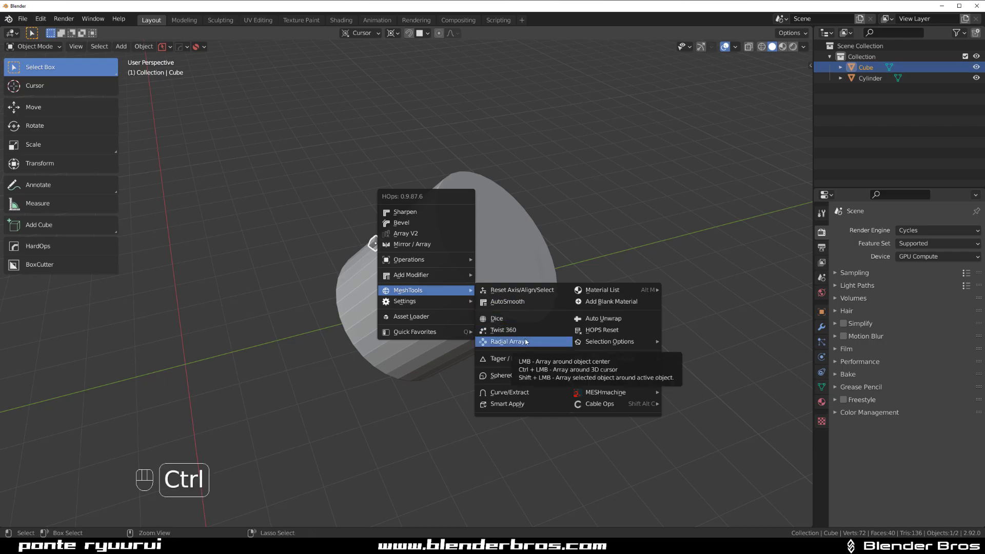
{"action": "left_click", "coordinate": [528, 342], "text": "ctrl"}
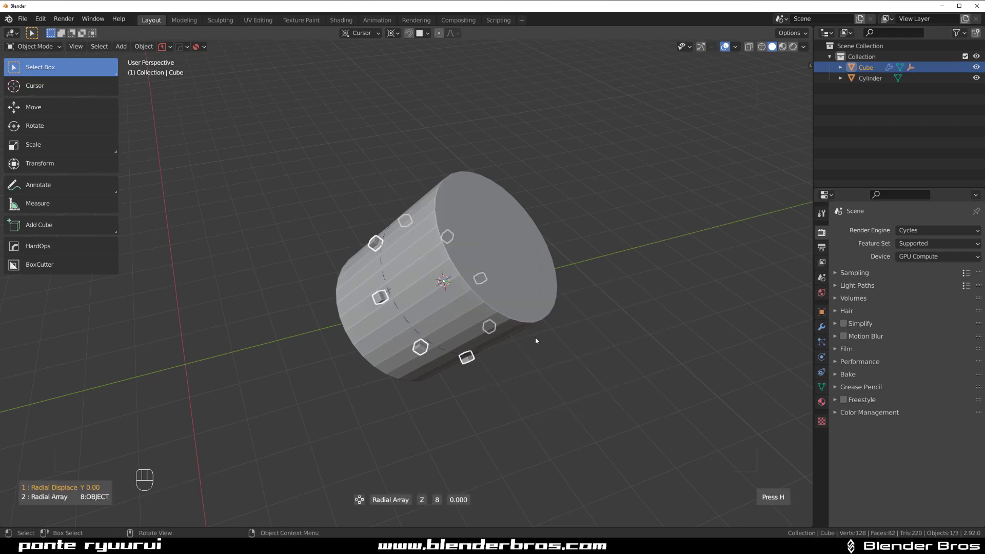
Set the cube's HOps Radial Array count to 14 around the cylinder and accept it
{"action": "middle_click_drag", "start_coordinate": [460, 322], "coordinate": [502, 323]}
{"action": "scroll", "coordinate": [503, 323], "scroll_direction": "up", "scroll_amount": 5}
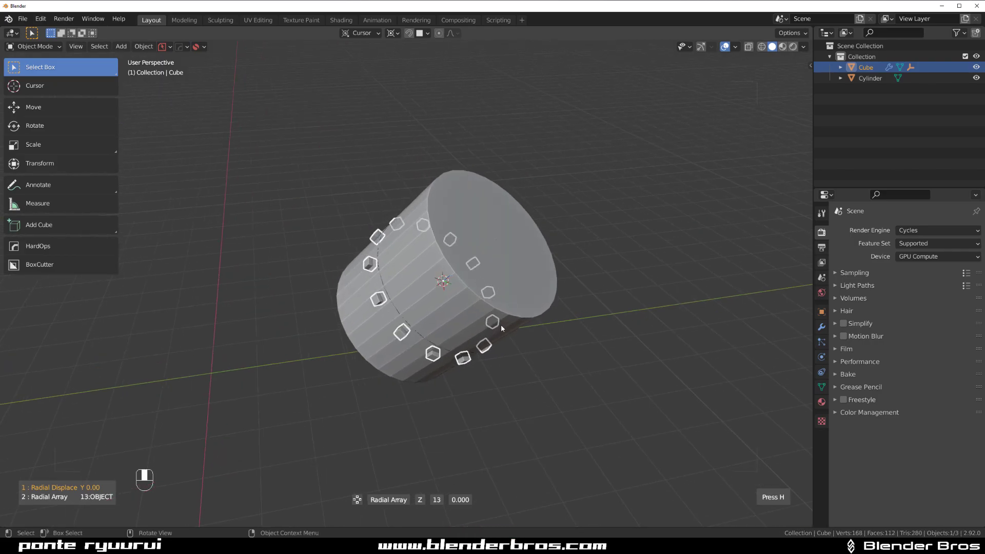
{"action": "scroll", "coordinate": [502, 329], "scroll_direction": "up", "scroll_amount": 5}
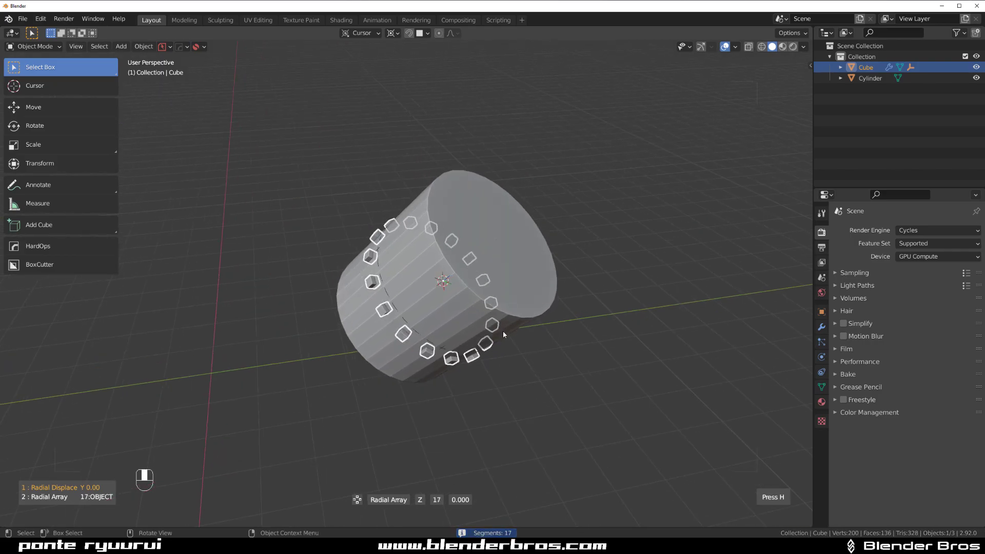
{"action": "scroll", "coordinate": [503, 334], "scroll_direction": "down", "scroll_amount": 4}
{"action": "scroll", "coordinate": [503, 346], "scroll_direction": "up", "scroll_amount": 1}
{"action": "left_click", "coordinate": [503, 347]}
Bevel the edges of the small cube's outer face in Edit Mode, and return to Object Mode
{"action": "key", "text": "Tab"}
{"action": "middle_click_drag", "start_coordinate": [503, 347], "coordinate": [400, 256]}
{"action": "scroll", "coordinate": [400, 255], "scroll_direction": "up", "scroll_amount": 5}
{"action": "left_click", "coordinate": [599, 238]}
{"action": "key", "text": "ctrl+b"}
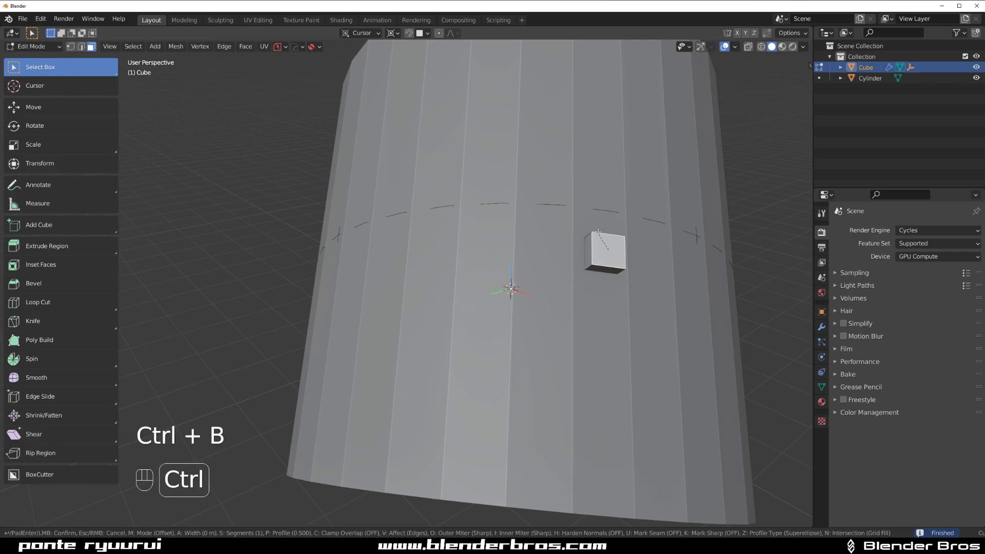
{"action": "left_click", "coordinate": [640, 243]}
{"action": "key", "text": "Tab"}
{"action": "left_click", "coordinate": [650, 174]}
{"action": "scroll", "coordinate": [632, 255], "scroll_direction": "down", "scroll_amount": 2}
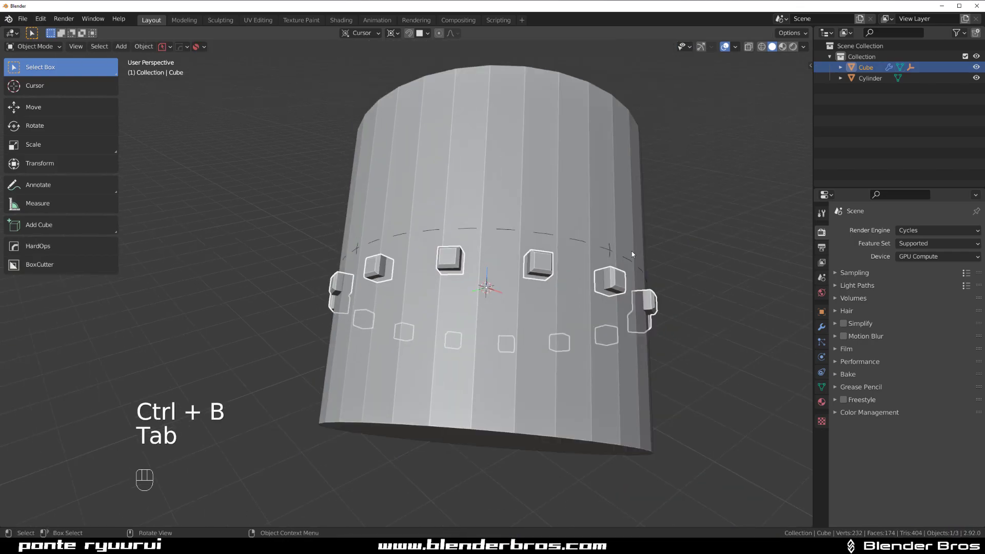
Try rotating and moving the cylinder to test whether the arrayed cubes follow it, cancelling each transform
{"action": "middle_click_drag", "start_coordinate": [633, 255], "coordinate": [424, 272]}
{"action": "scroll", "coordinate": [566, 253], "scroll_direction": "down", "scroll_amount": 4}
{"action": "middle_click_drag", "start_coordinate": [423, 272], "coordinate": [529, 256], "text": "shift"}
{"action": "scroll", "coordinate": [485, 288], "scroll_direction": "up", "scroll_amount": 2}
{"action": "scroll", "coordinate": [528, 254], "scroll_direction": "down", "scroll_amount": 4}
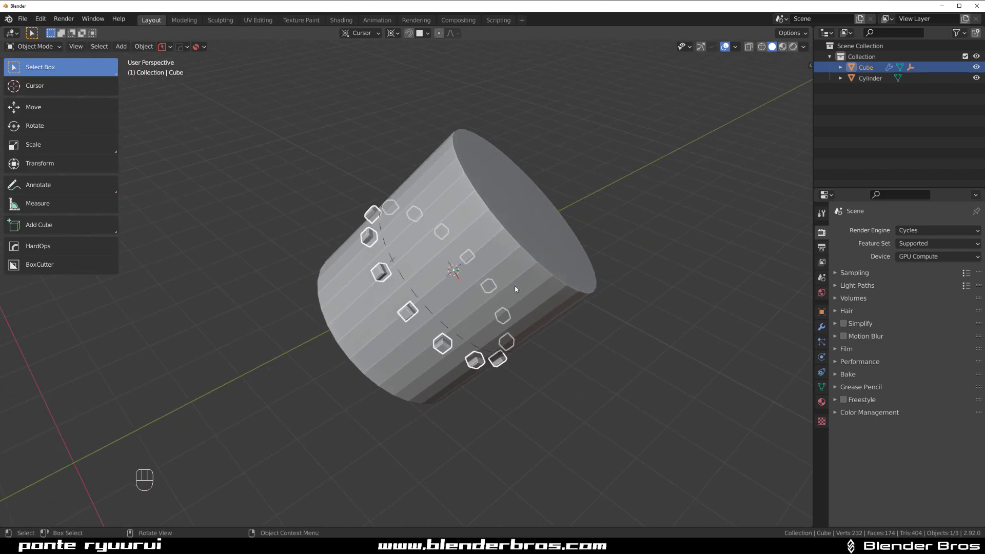
{"action": "left_click", "coordinate": [493, 238]}
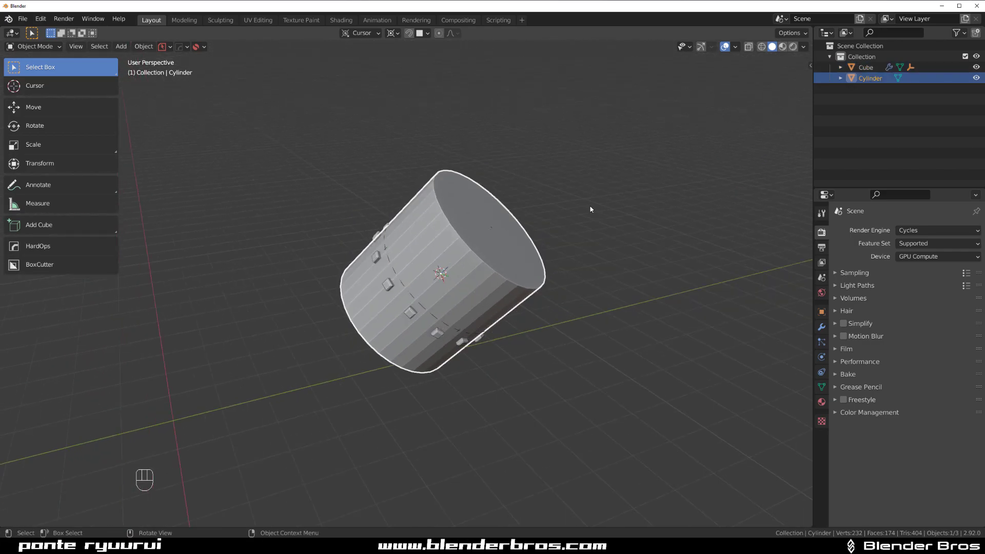
{"action": "key", "text": "r"}
{"action": "right_click", "coordinate": [554, 276]}
{"action": "key", "text": "g"}
{"action": "right_click", "coordinate": [381, 272]}
{"action": "scroll", "coordinate": [368, 270], "scroll_direction": "up", "scroll_amount": 3}
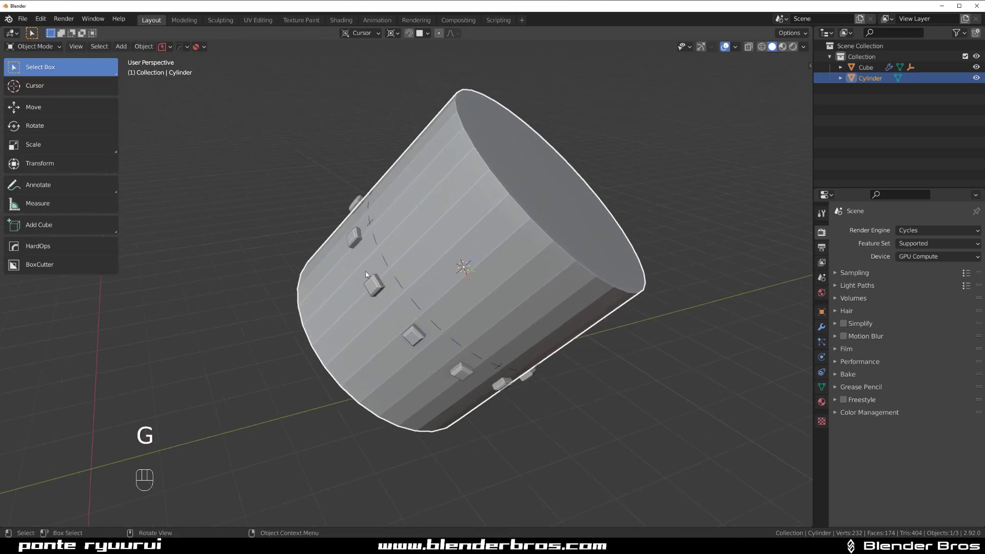
{"action": "scroll", "coordinate": [374, 263], "scroll_direction": "down", "scroll_amount": 2}
{"action": "key", "text": "ctrl+z"}
{"action": "scroll", "coordinate": [507, 297], "scroll_direction": "up", "scroll_amount": 2}
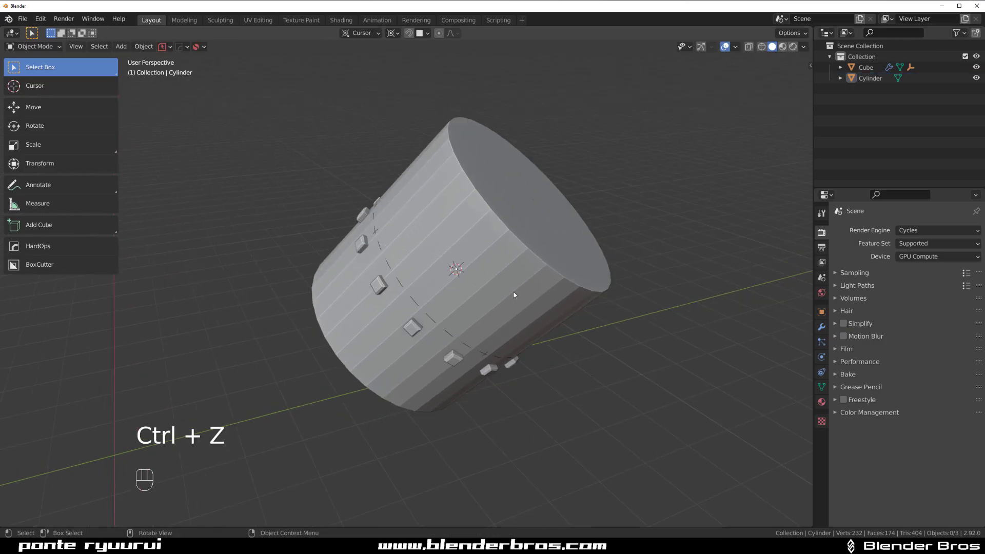
Parent the arrayed cube to the cylinder using Object (Keep Transform)
{"action": "left_click", "coordinate": [378, 290]}
{"action": "scroll", "coordinate": [382, 298], "scroll_direction": "down", "scroll_amount": 1}
{"action": "scroll", "coordinate": [382, 298], "scroll_direction": "down", "scroll_amount": 3}
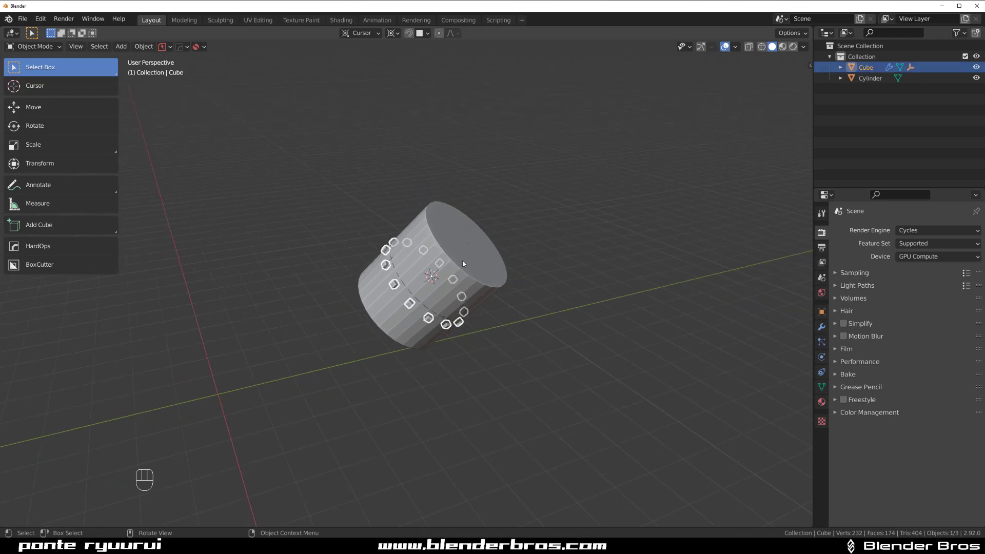
{"action": "left_click", "coordinate": [463, 260]}
{"action": "scroll", "coordinate": [395, 278], "scroll_direction": "up", "scroll_amount": 3}
{"action": "left_click", "coordinate": [388, 283], "text": "shift"}
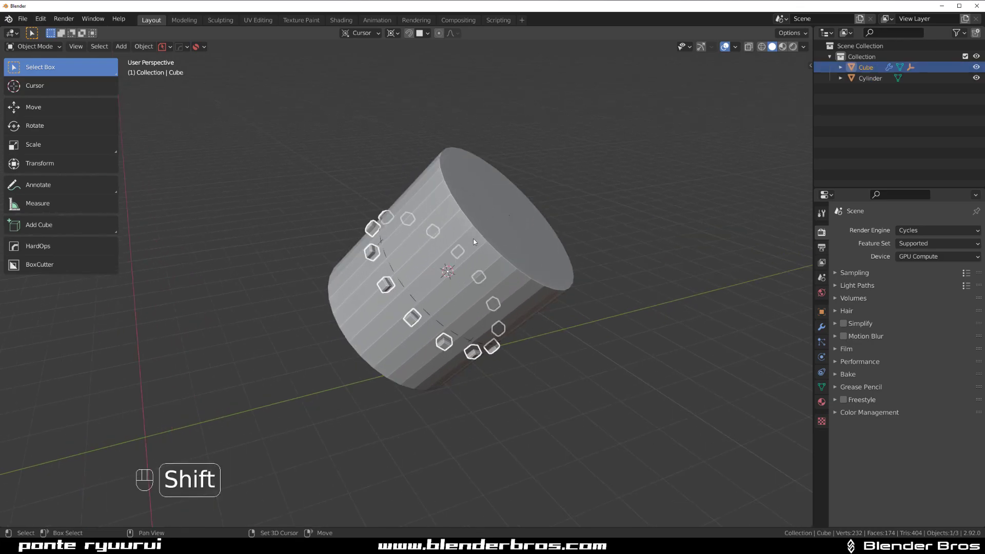
{"action": "left_click", "coordinate": [537, 251], "text": "shift"}
{"action": "key", "text": "ctrl+p"}
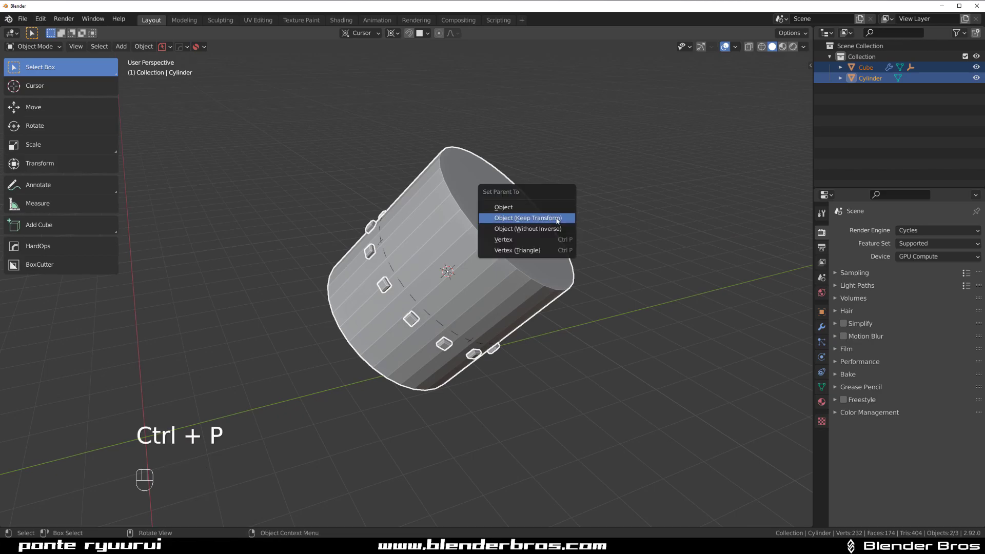
{"action": "left_click", "coordinate": [557, 219]}
Test rotating and moving the parent cylinder together with its cubes, cancelling both transforms
{"action": "left_click", "coordinate": [505, 184]}
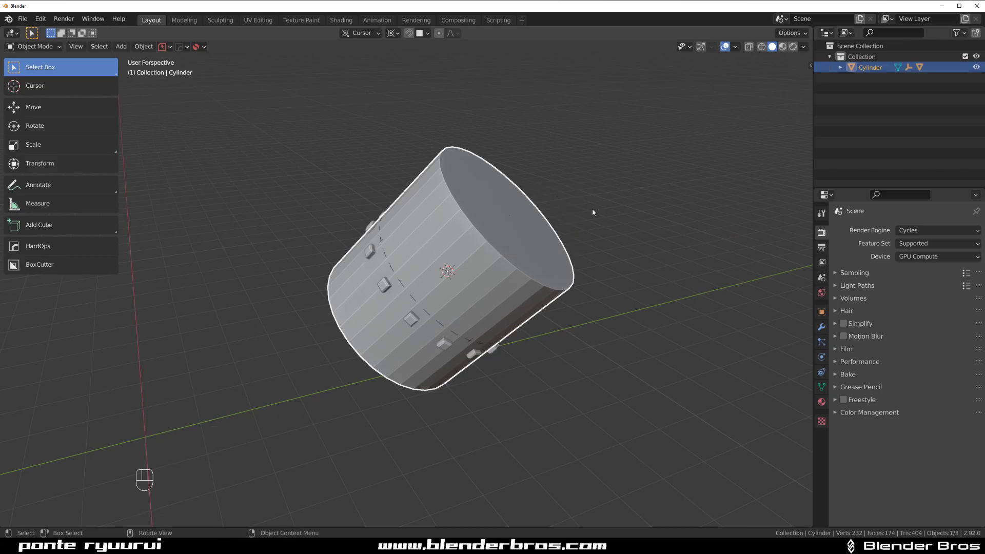
{"action": "key", "text": "r"}
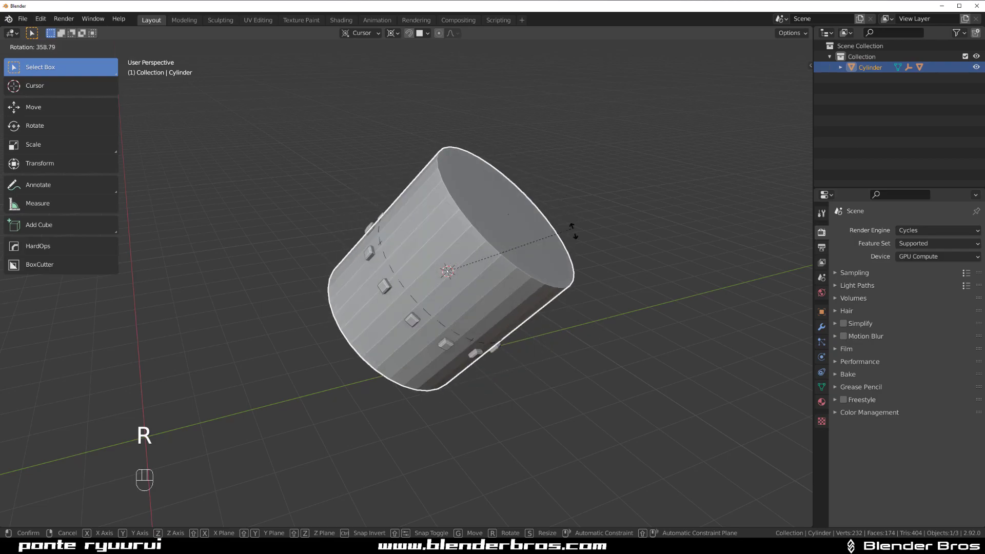
{"action": "right_click", "coordinate": [533, 215]}
{"action": "scroll", "coordinate": [403, 292], "scroll_direction": "down", "scroll_amount": 3}
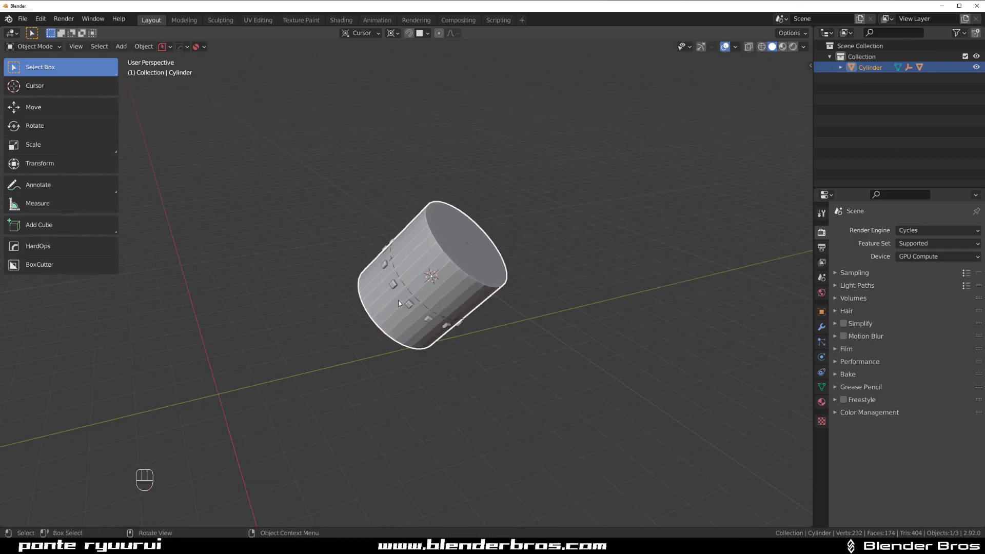
{"action": "key", "text": "g"}
{"action": "right_click", "coordinate": [457, 216]}
{"action": "scroll", "coordinate": [382, 289], "scroll_direction": "up", "scroll_amount": 3}
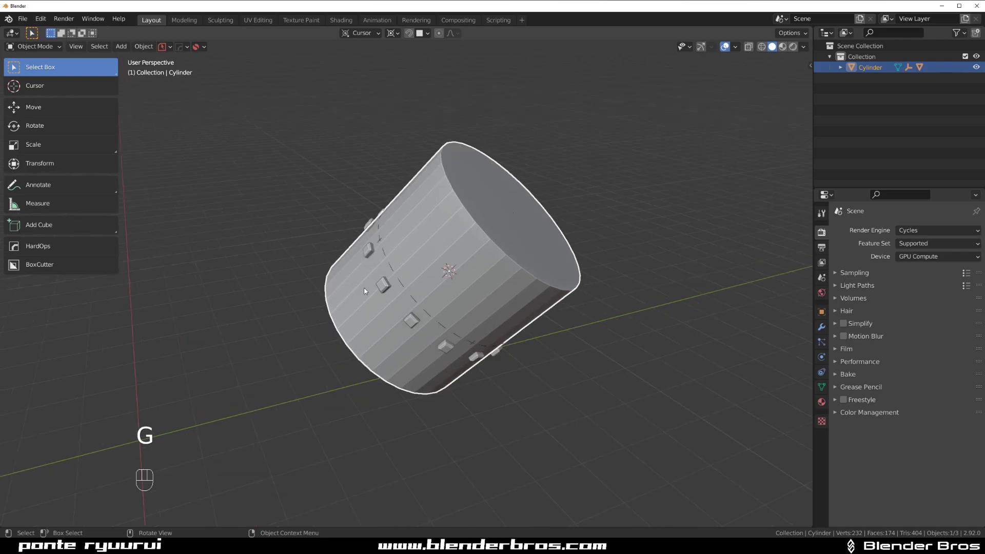
Select the arrayed cube and change its radial array count to 16 with the HOps array tool
{"action": "left_click", "coordinate": [390, 281]}
{"action": "key", "text": "q"}
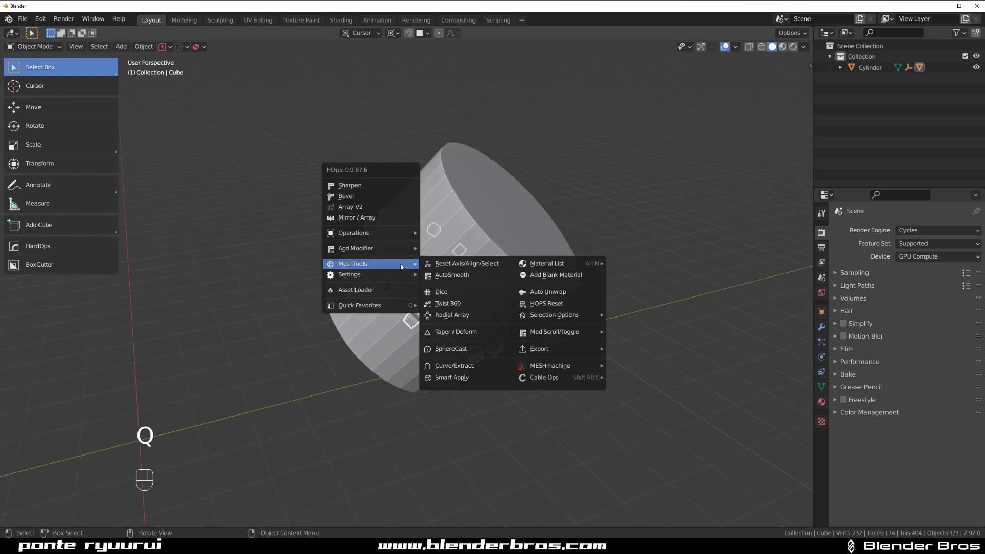
{"action": "left_click", "coordinate": [401, 216]}
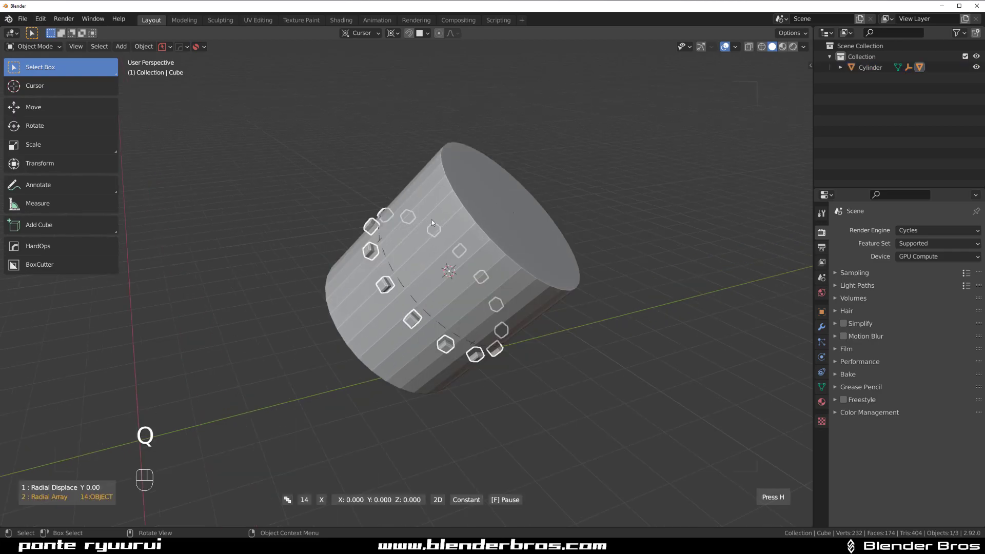
{"action": "scroll", "coordinate": [289, 228], "scroll_direction": "up", "scroll_amount": 7}
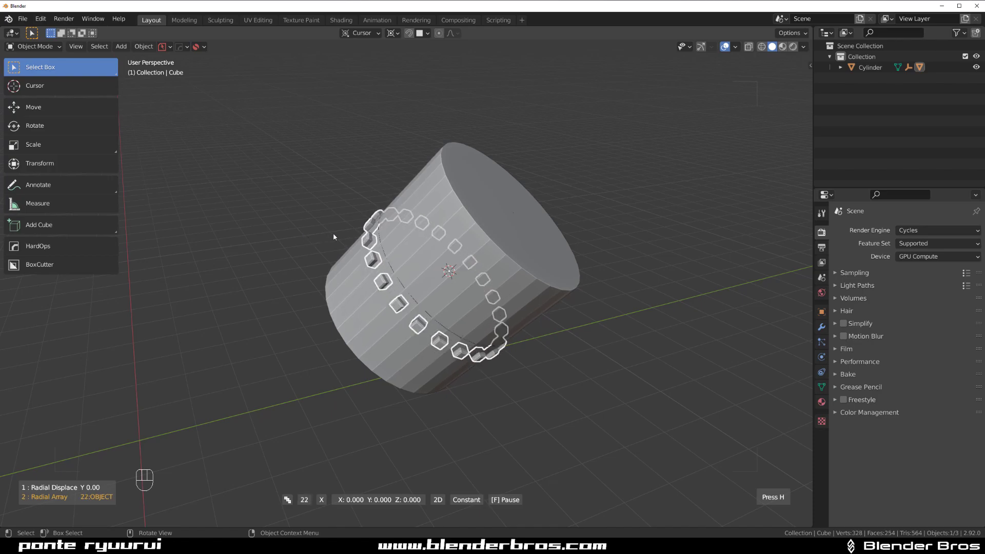
{"action": "scroll", "coordinate": [335, 237], "scroll_direction": "down", "scroll_amount": 5}
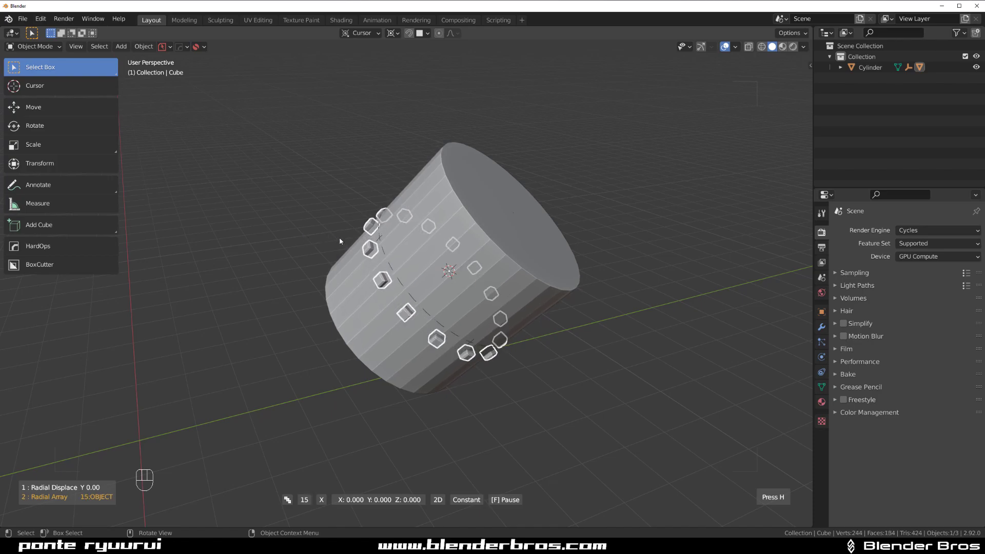
{"action": "left_click", "coordinate": [340, 238]}
Inspect the radial array of beveled cubes around the cylinder from several angles and distances
{"action": "middle_click_drag", "start_coordinate": [339, 238], "coordinate": [320, 253]}
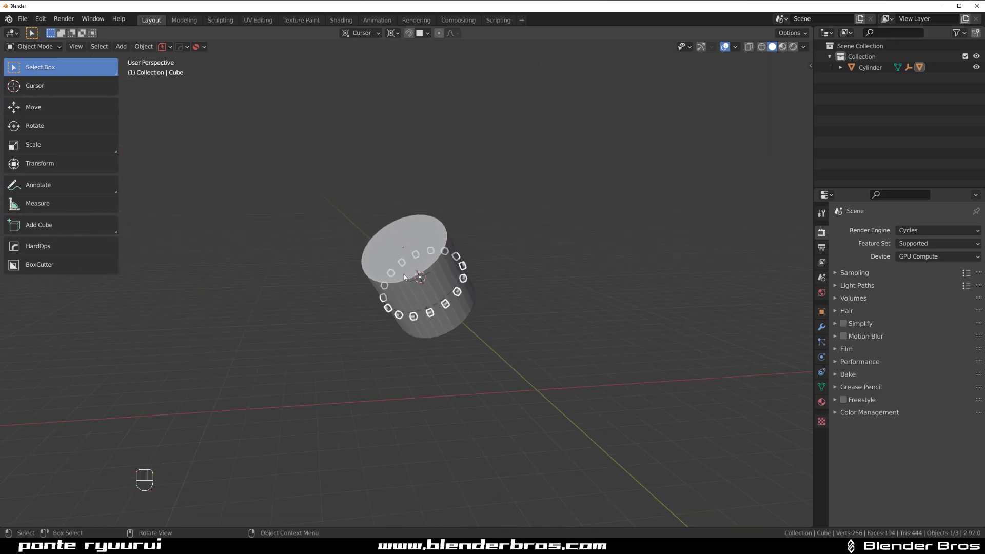
{"action": "middle_click_drag", "start_coordinate": [405, 274], "coordinate": [521, 284]}
{"action": "scroll", "coordinate": [488, 287], "scroll_direction": "up", "scroll_amount": 4}
{"action": "scroll", "coordinate": [522, 286], "scroll_direction": "up", "scroll_amount": 3}
{"action": "middle_click_drag", "start_coordinate": [618, 293], "coordinate": [487, 305]}
{"action": "scroll", "coordinate": [669, 288], "scroll_direction": "down", "scroll_amount": 6}
{"action": "scroll", "coordinate": [487, 305], "scroll_direction": "up", "scroll_amount": 4}
{"action": "middle_click_drag", "start_coordinate": [598, 291], "coordinate": [568, 279]}
{"action": "middle_click_drag", "start_coordinate": [568, 315], "coordinate": [460, 295], "text": "shift"}
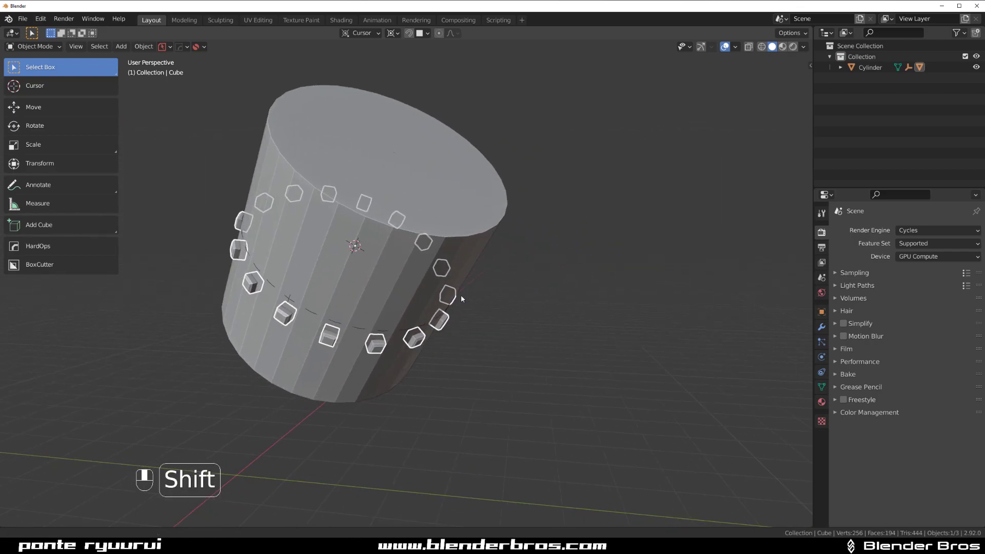
{"action": "scroll", "coordinate": [461, 298], "scroll_direction": "down", "scroll_amount": 3}
{"action": "middle_click_drag", "start_coordinate": [447, 329], "coordinate": [476, 308]}
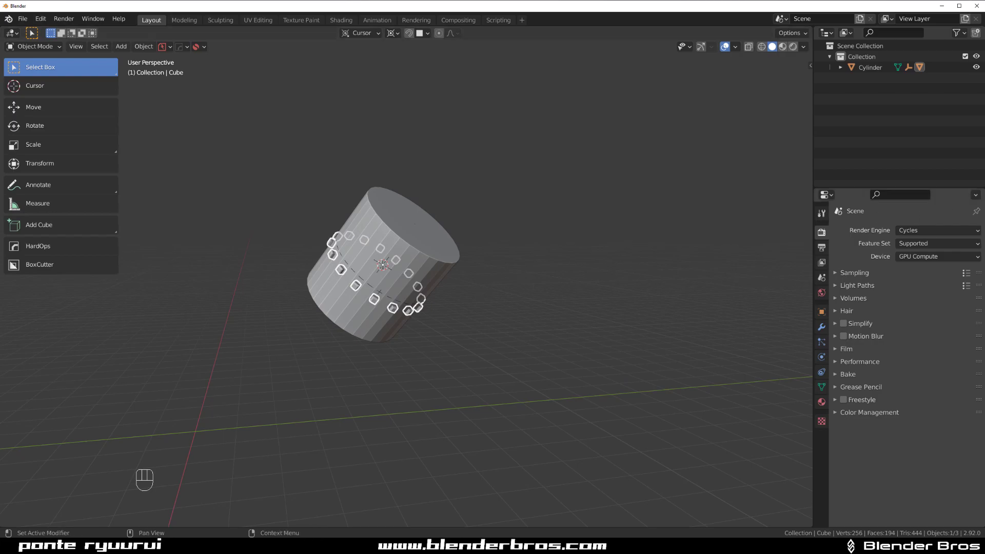